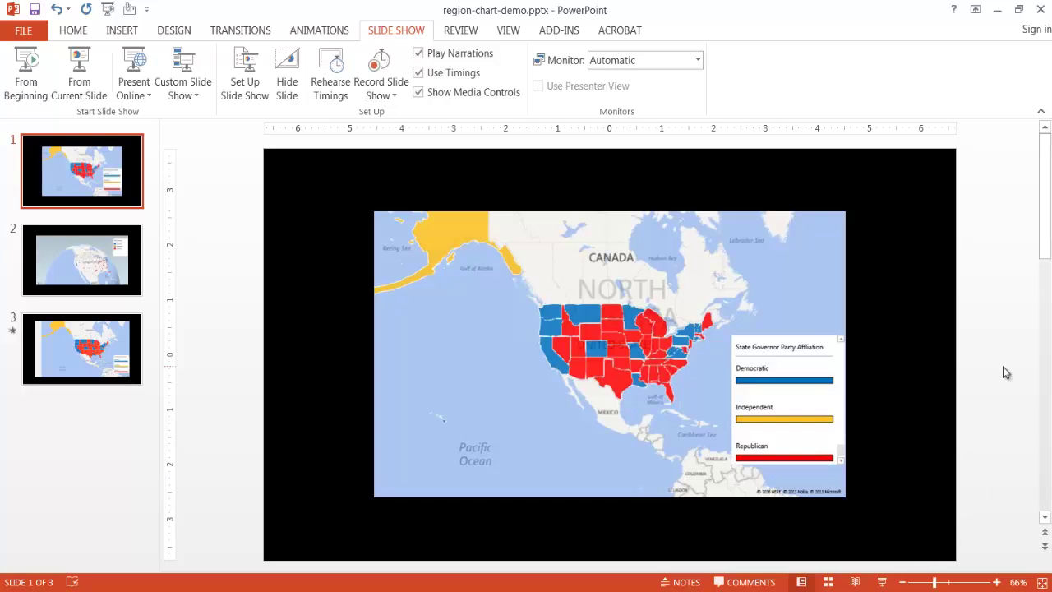
# Present the region-chart-demo slide show and advance through the finished governor affiliation and state population map slides
pyautogui.click(882, 582)
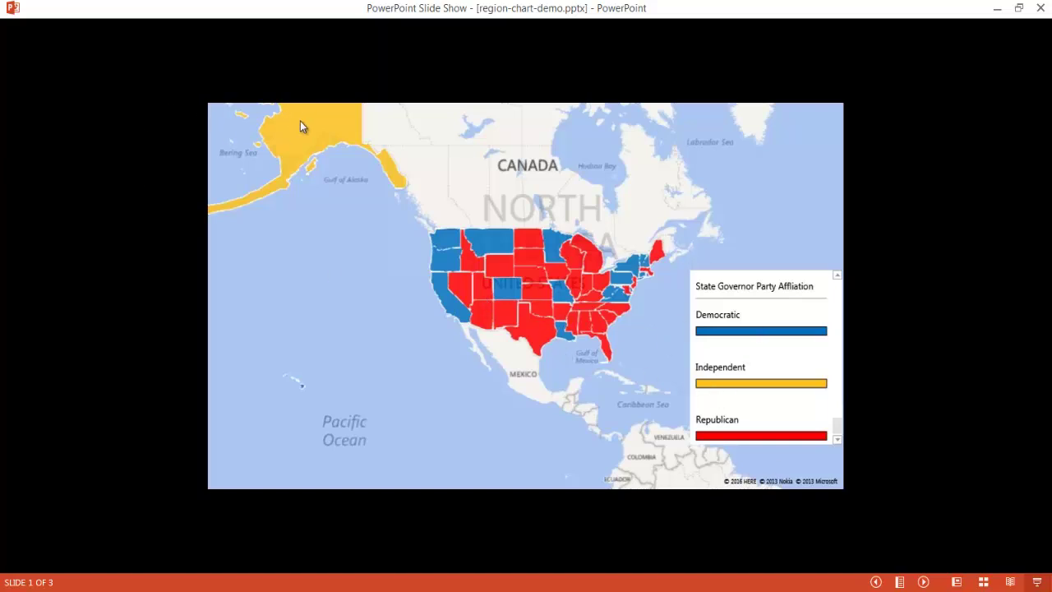
pyautogui.click(512, 386)
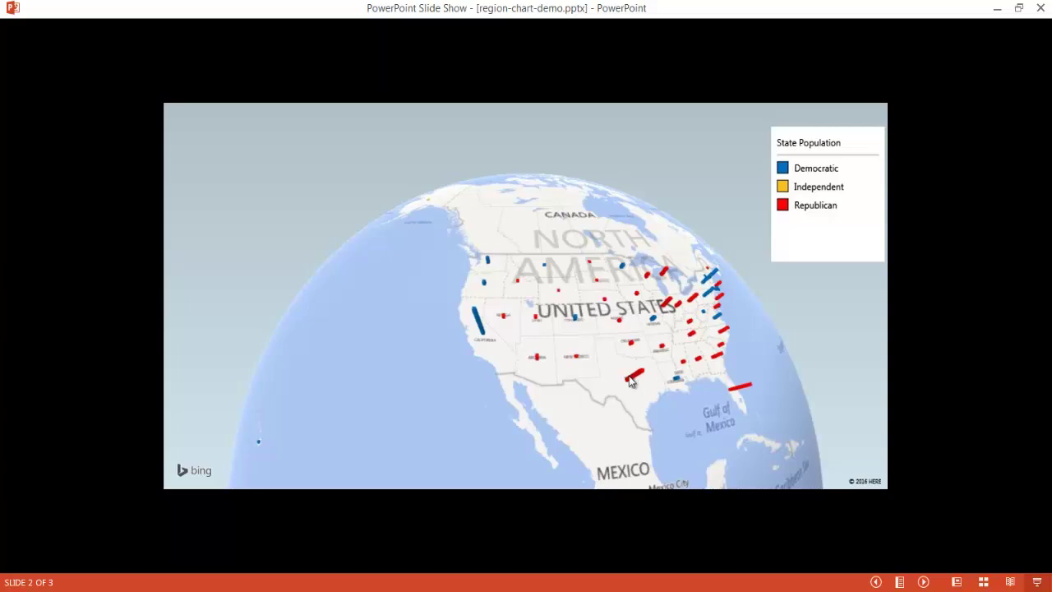
pyautogui.click(671, 388)
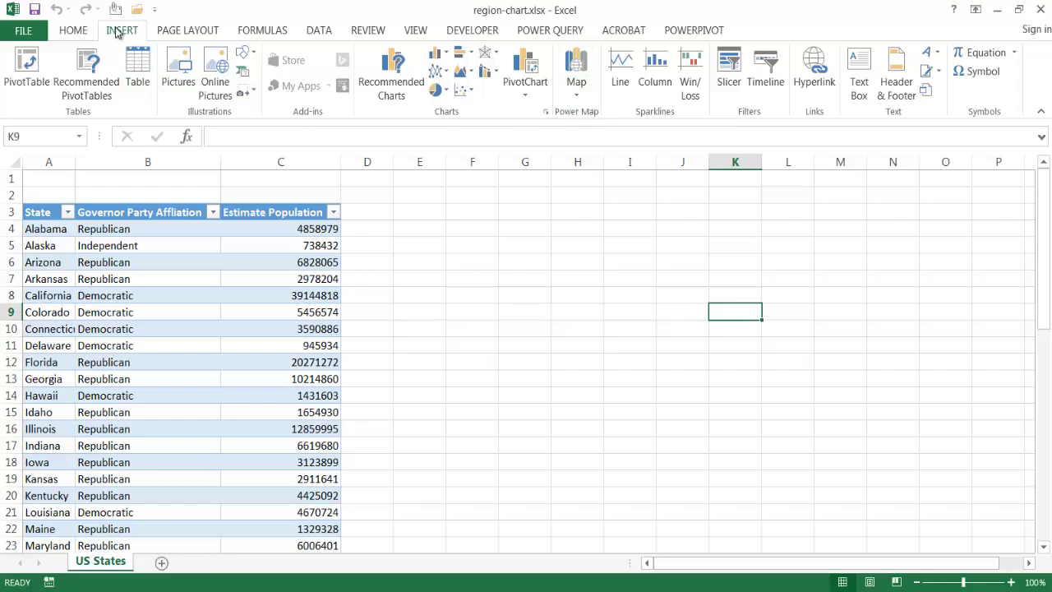
# Switch to the region-chart.xlsx workbook in Excel and open its existing Tour 1 in Power Map
pyautogui.click(575, 94)
pyautogui.click(591, 114)
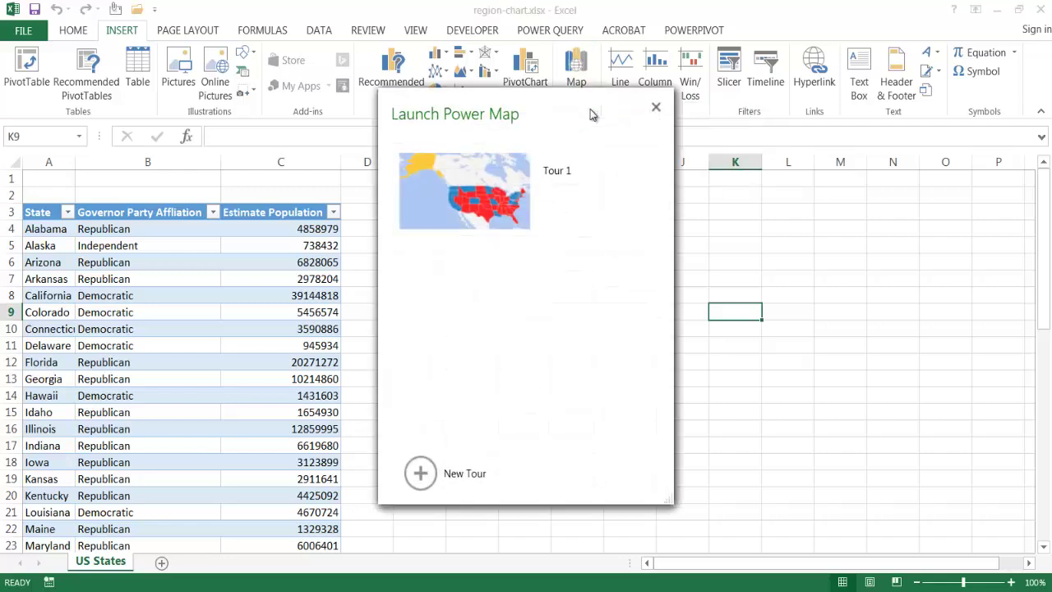
pyautogui.click(507, 193)
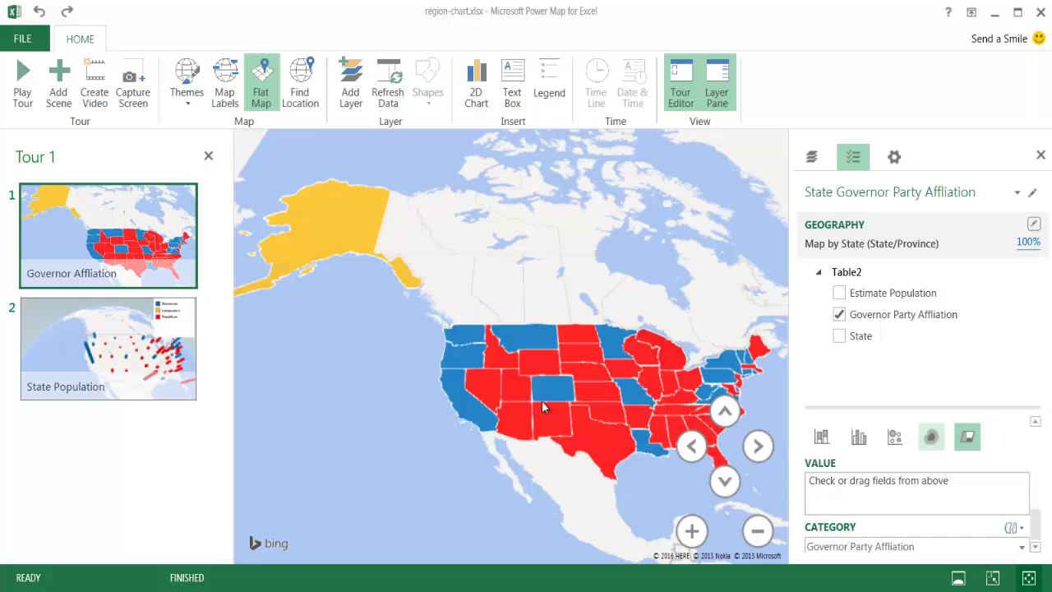
# Examine the State Population scene and its scene options, and play the tour
pyautogui.click(46, 352)
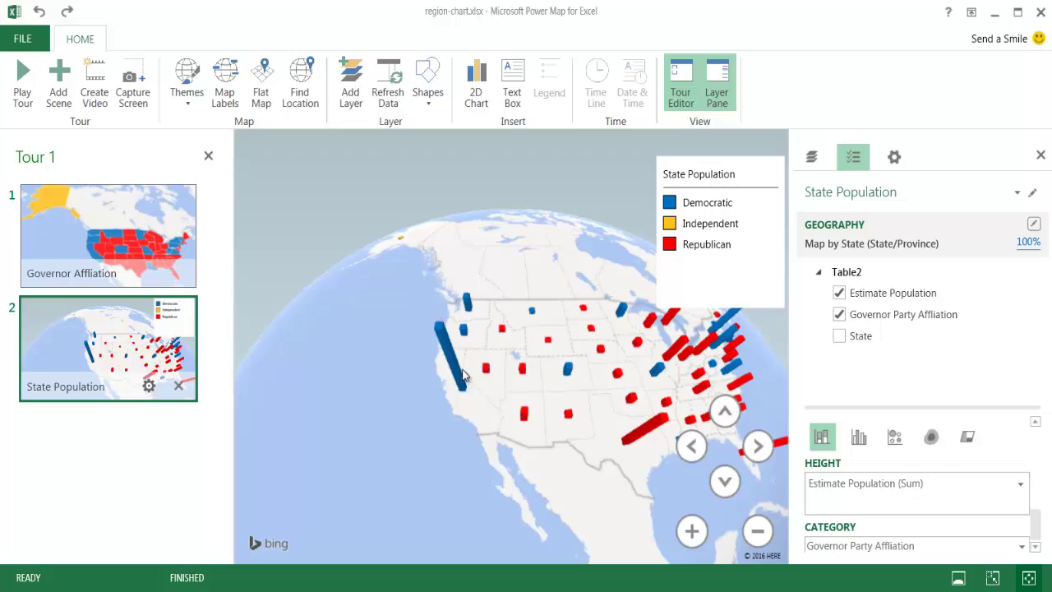
pyautogui.moveTo(455, 374)
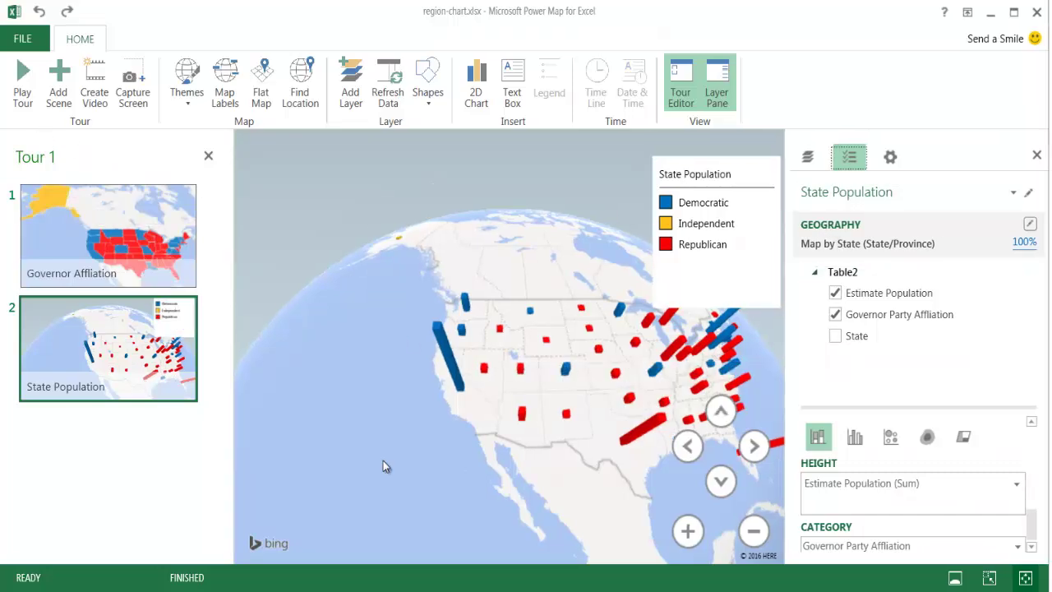
pyautogui.moveTo(109, 223)
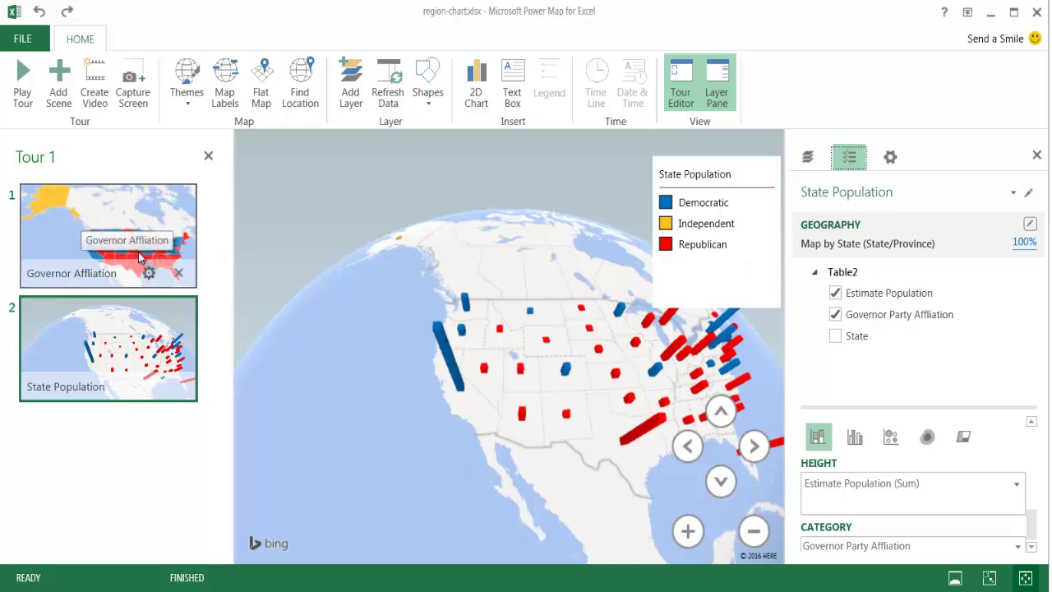
pyautogui.moveTo(127, 355)
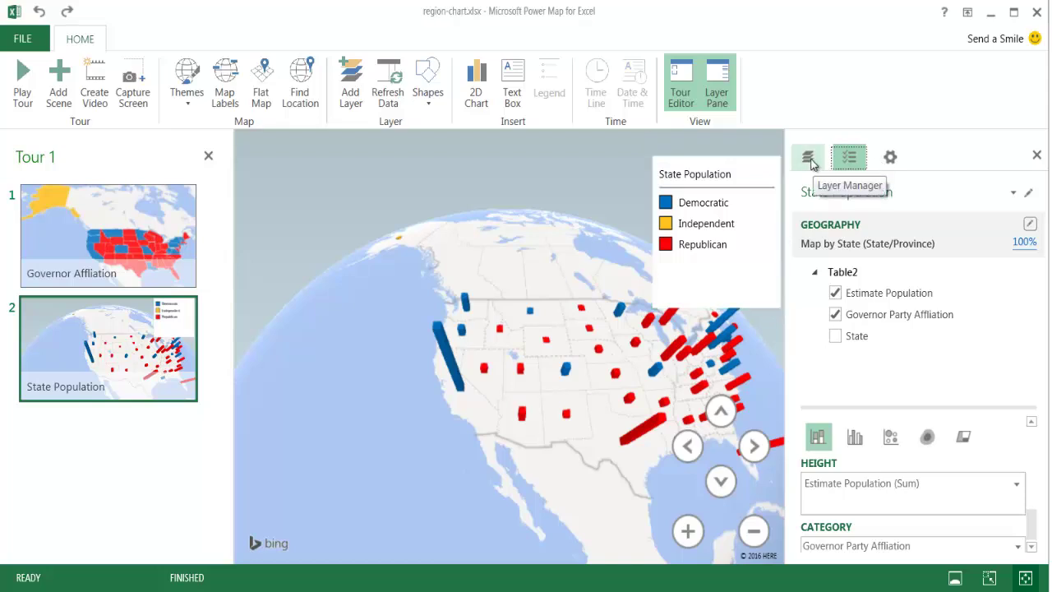
pyautogui.click(891, 159)
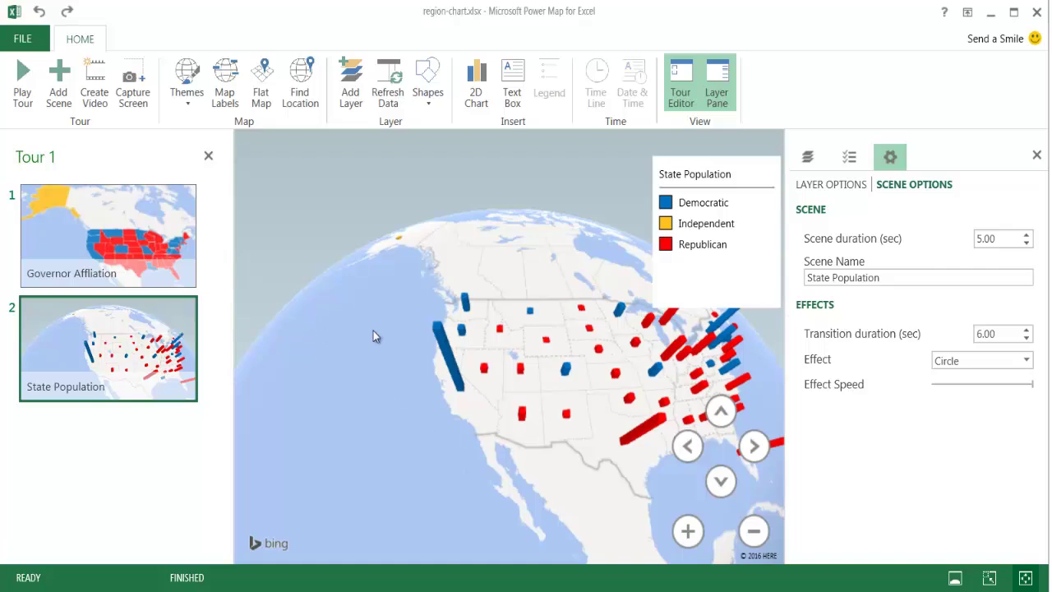
pyautogui.click(21, 79)
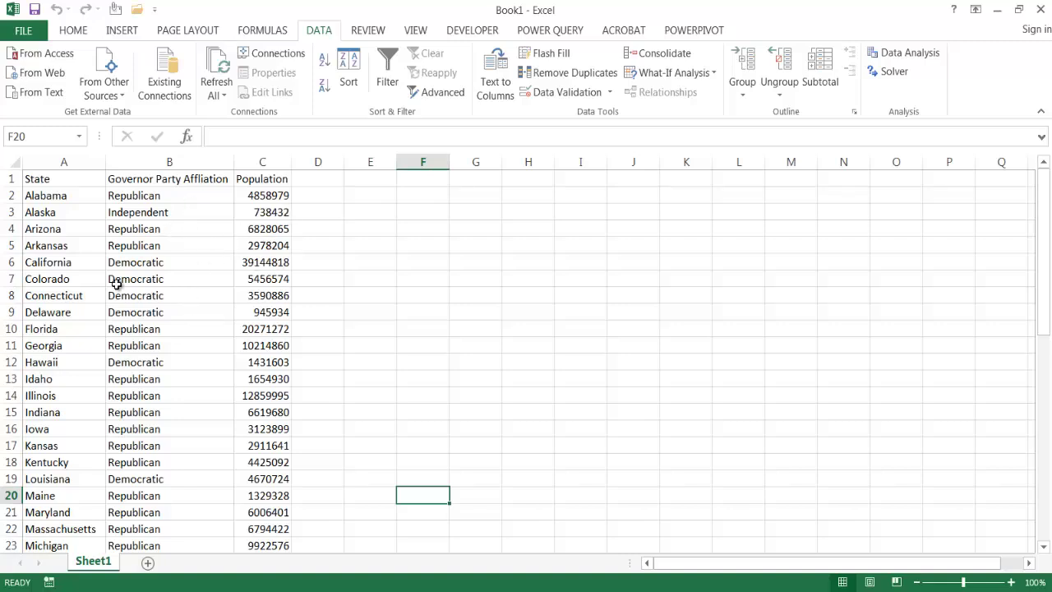
# Launch Power Map from the Book1 workbook in Excel and add the sheet's state data range to it
pyautogui.click(123, 31)
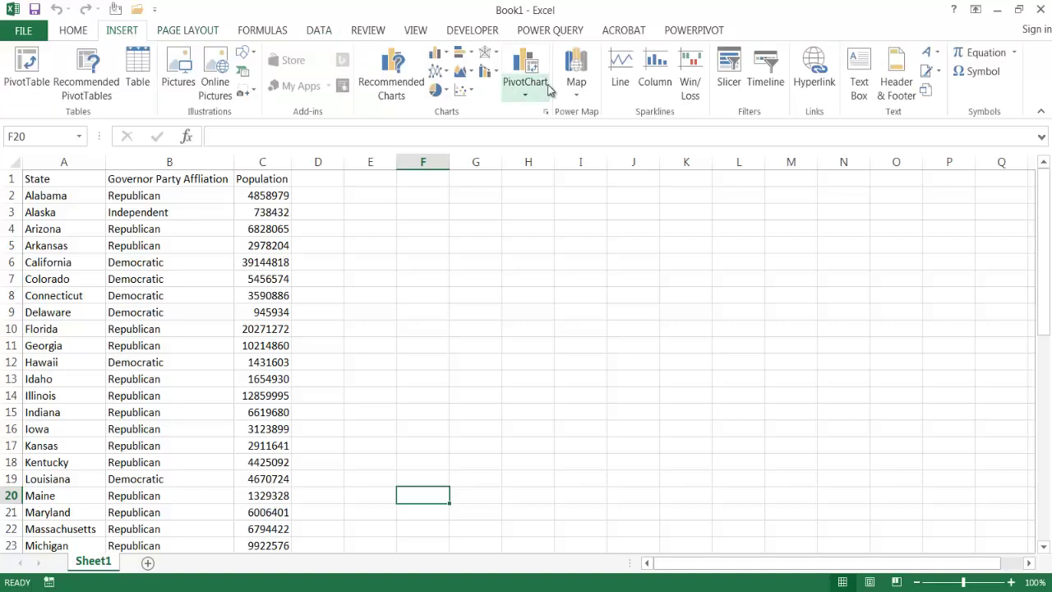
pyautogui.click(575, 96)
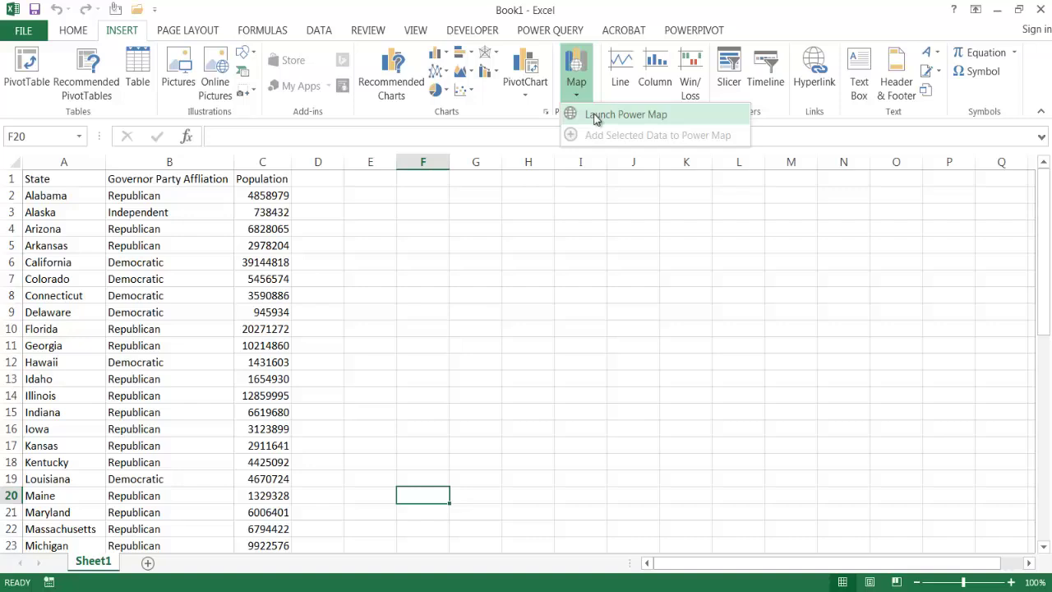
pyautogui.click(597, 117)
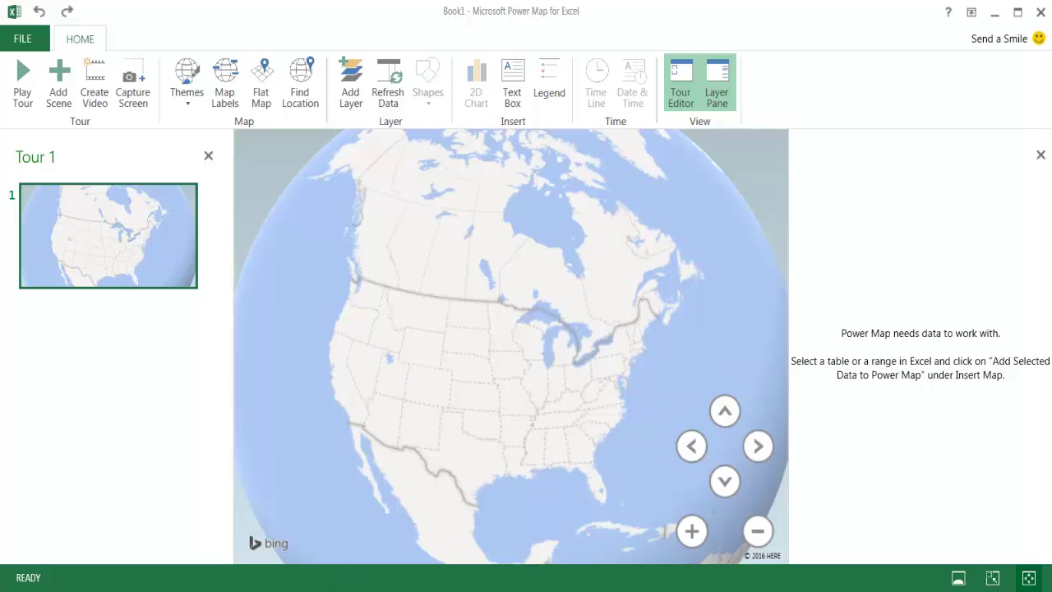
pyautogui.click(258, 521)
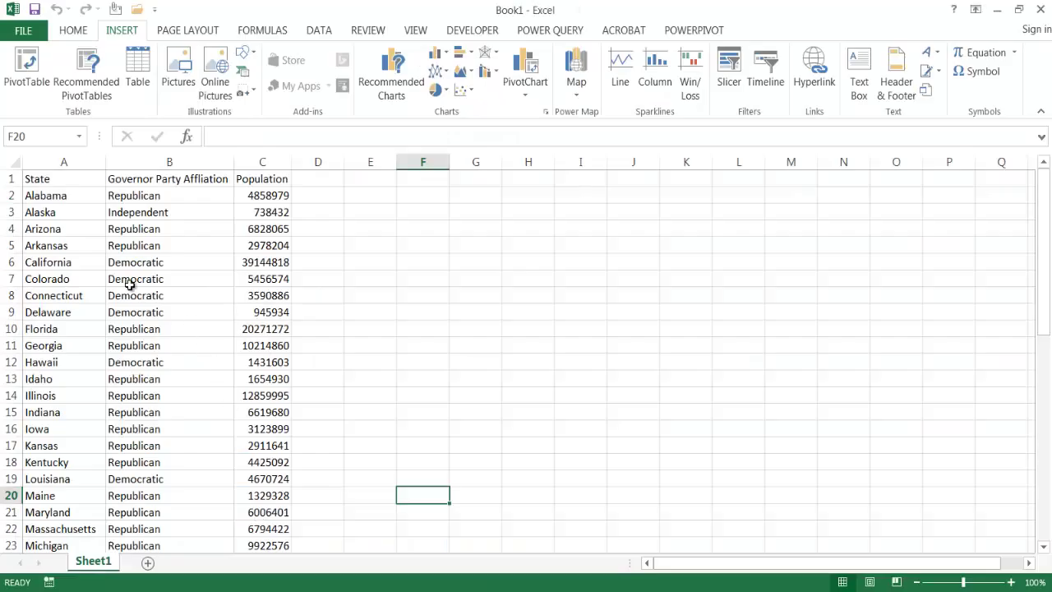
pyautogui.click(127, 287)
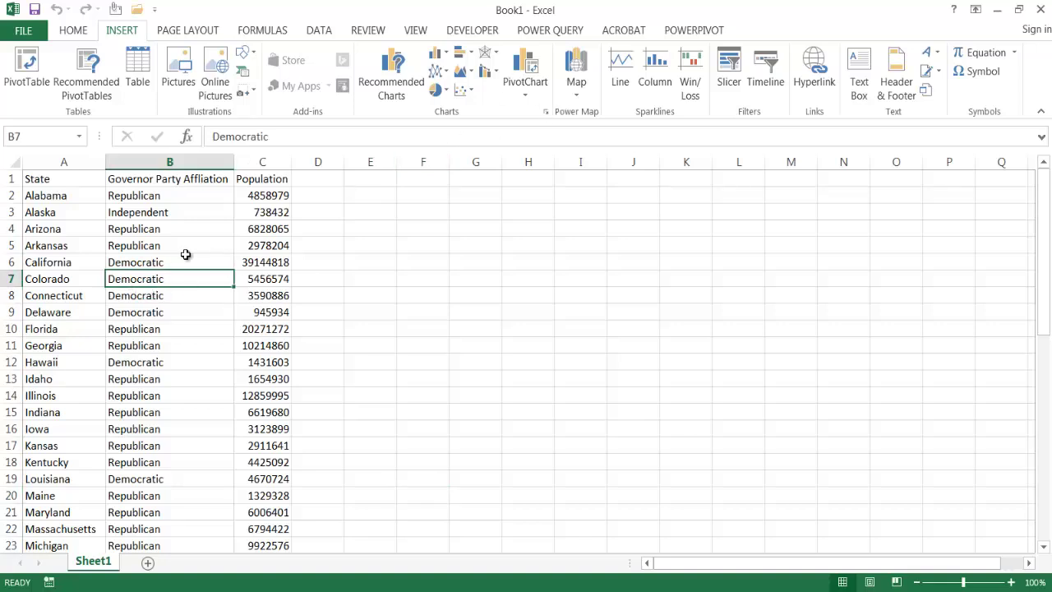
pyautogui.click(580, 92)
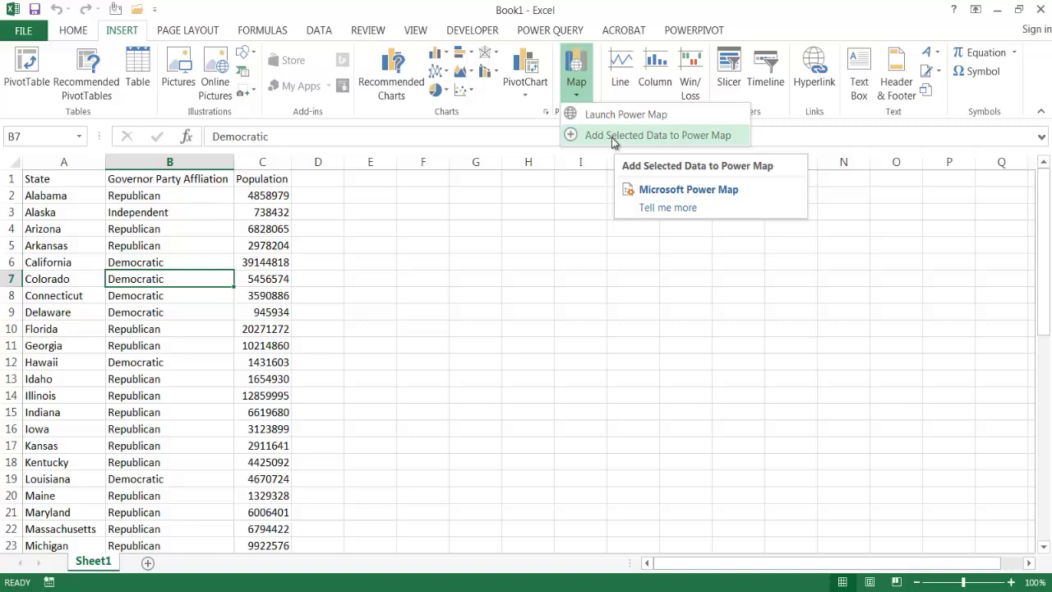
pyautogui.click(663, 140)
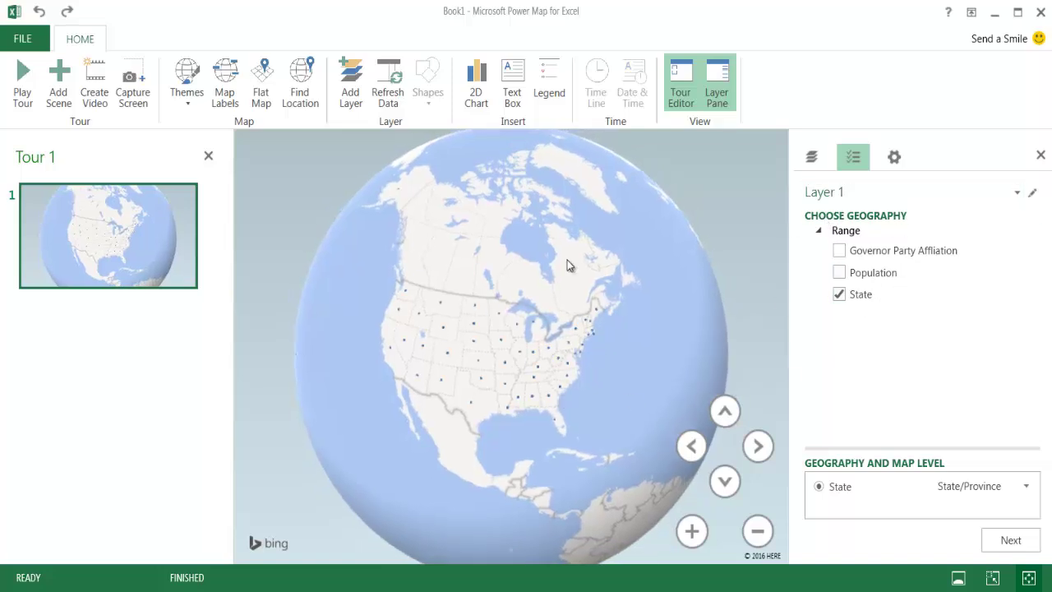
# Change the scene to a flat map framed to include the mainland states, Alaska and Hawaii
pyautogui.moveTo(548, 397)
pyautogui.click(262, 82)
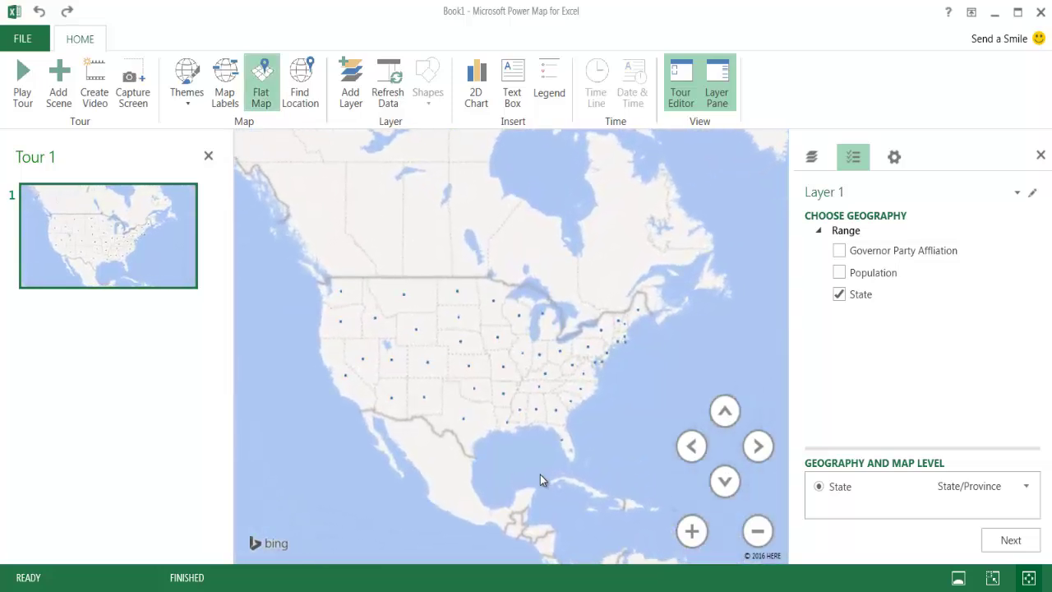
pyautogui.click(690, 446)
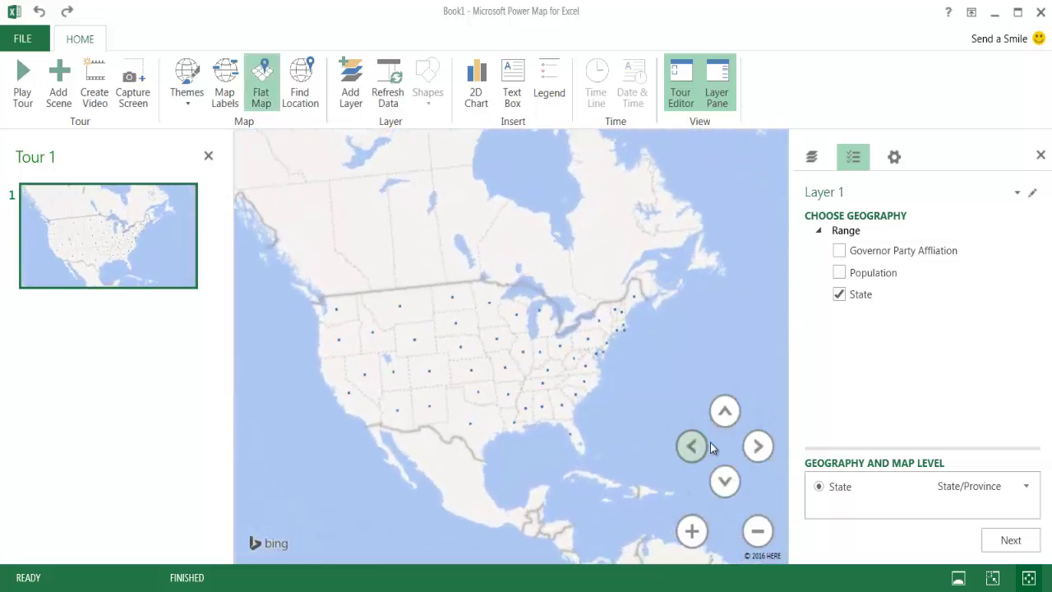
pyautogui.moveTo(537, 434); pyautogui.dragTo(664, 413)
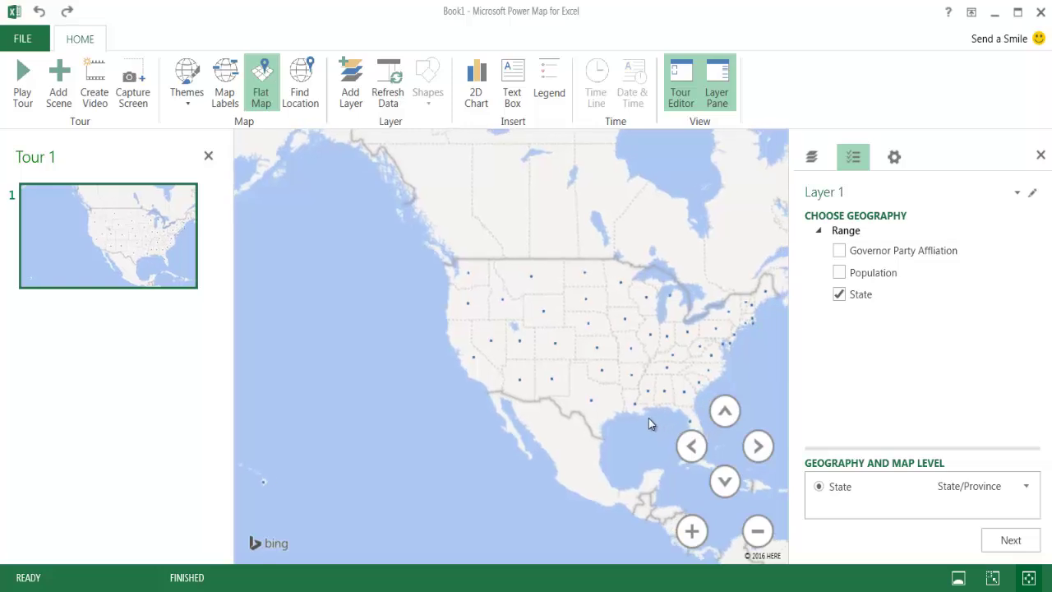
pyautogui.click(759, 534)
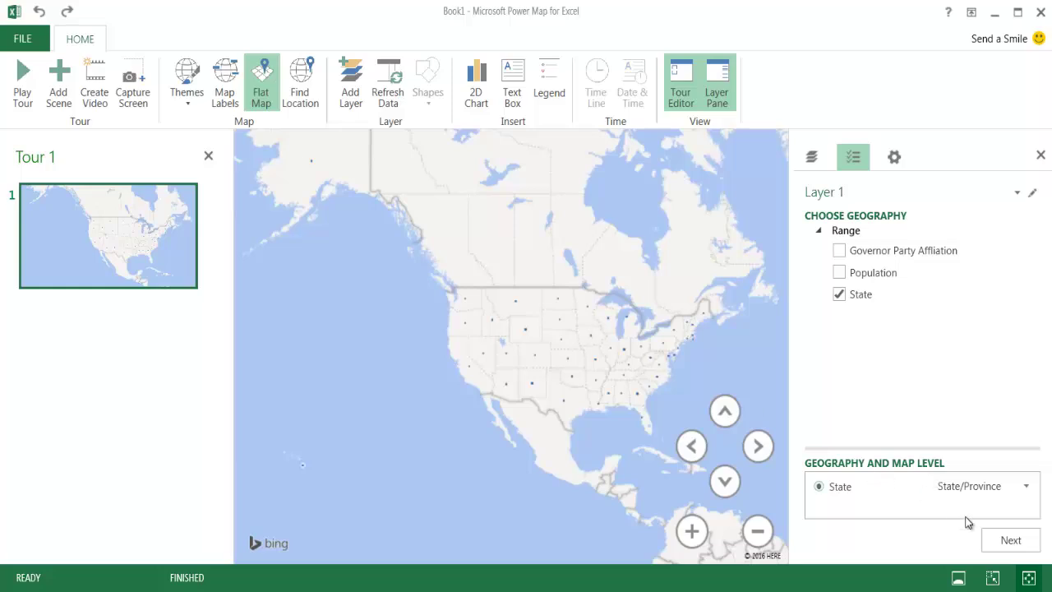
# Accept State as the State/Province geography and check the layer's mapping confidence report
pyautogui.click(1011, 540)
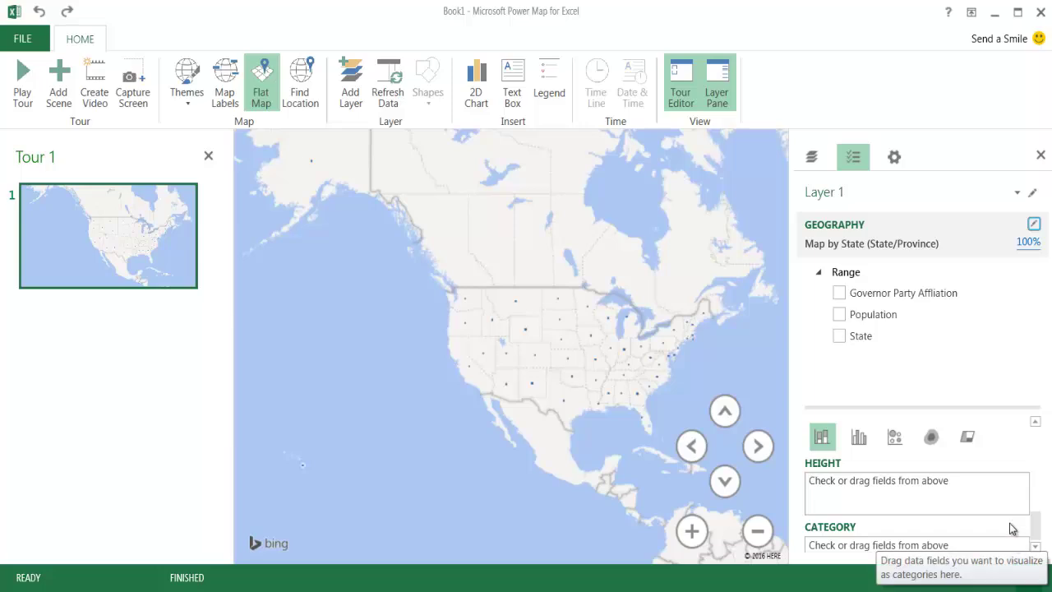
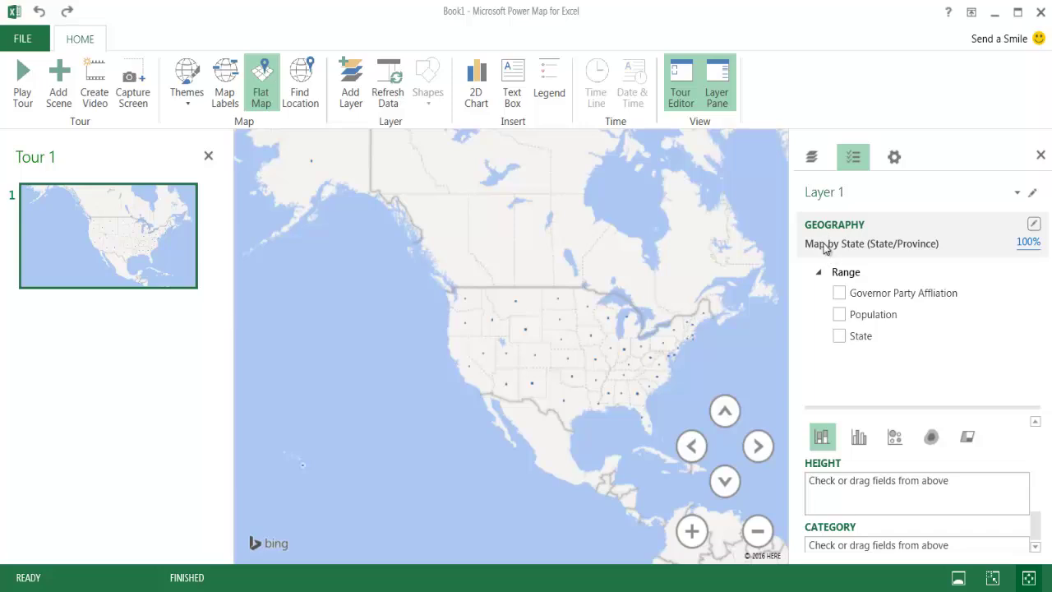
pyautogui.click(1026, 246)
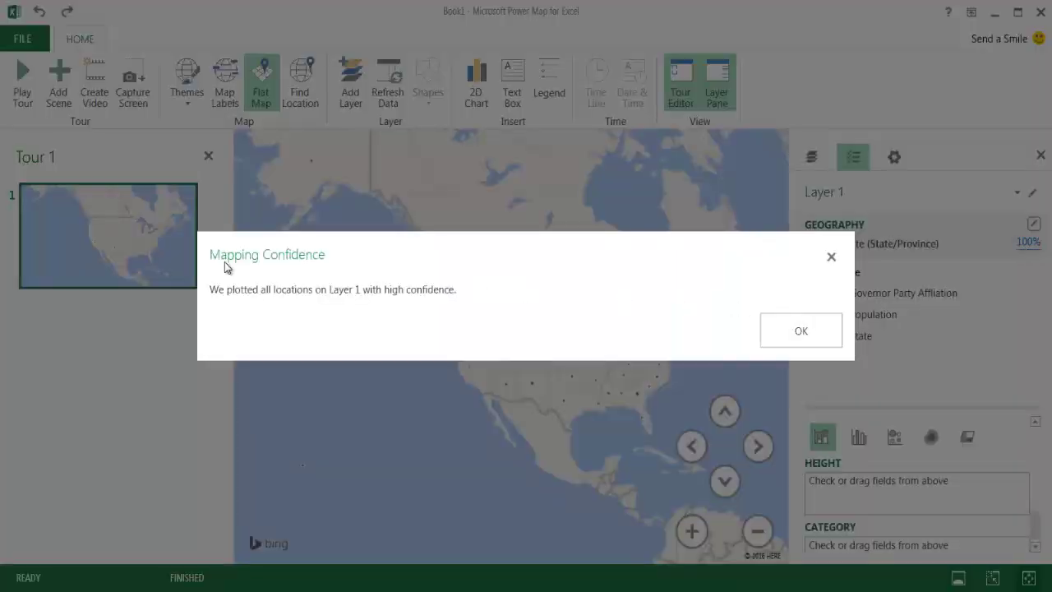
pyautogui.click(815, 340)
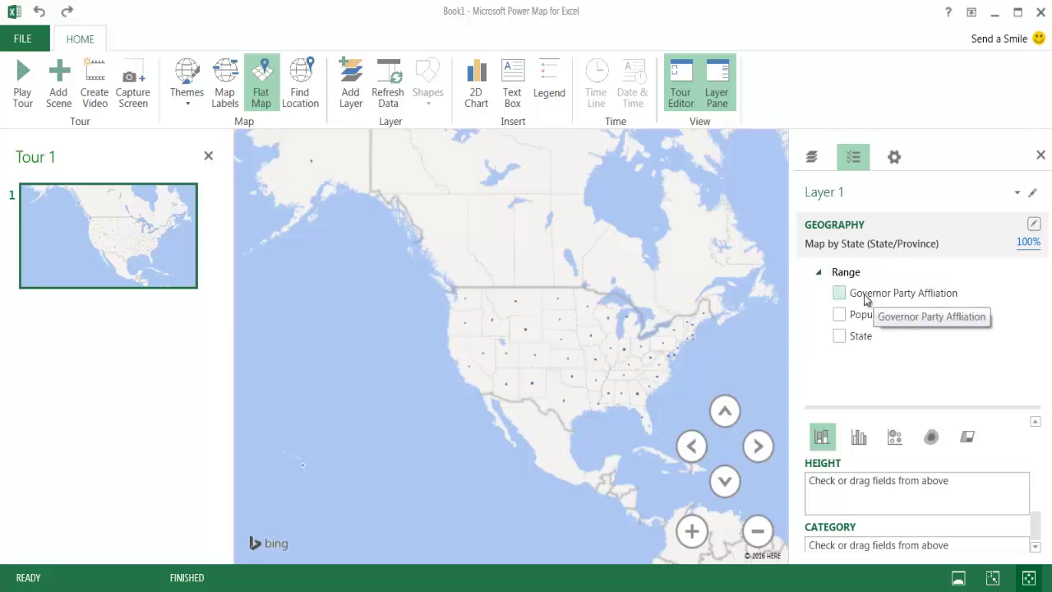
# Assign Governor Party Affliation as the layer's category and change the visualization to filled regions
pyautogui.moveTo(865, 300); pyautogui.dragTo(825, 553)
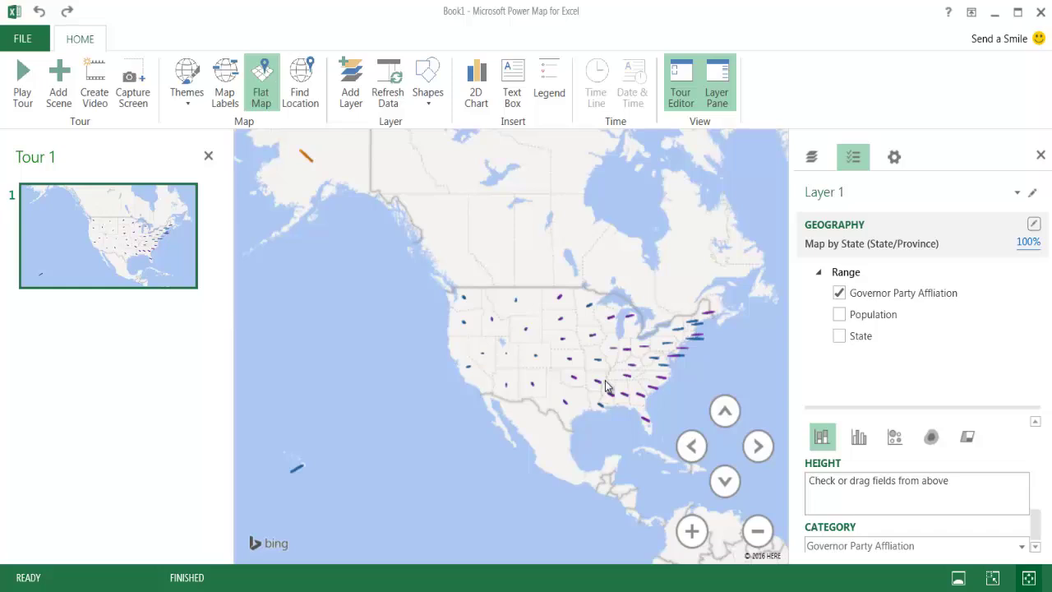
pyautogui.click(725, 484)
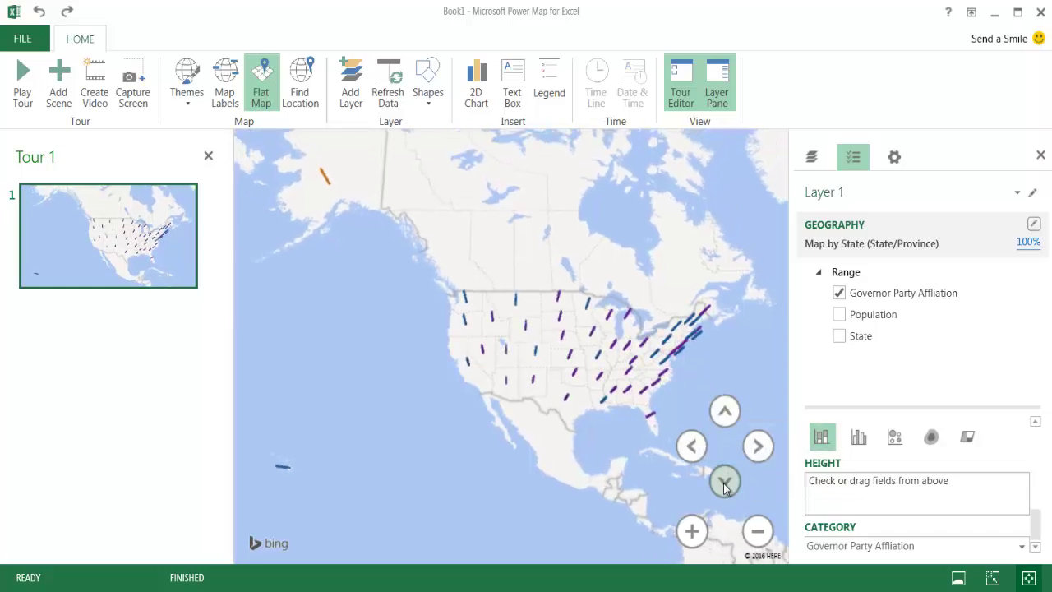
pyautogui.click(725, 485)
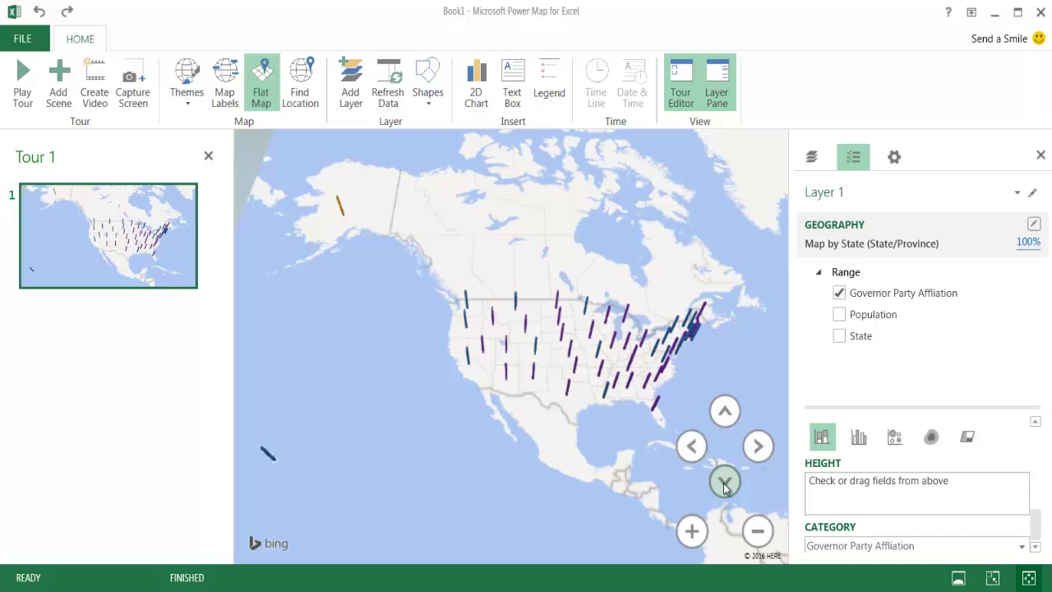
pyautogui.click(725, 412)
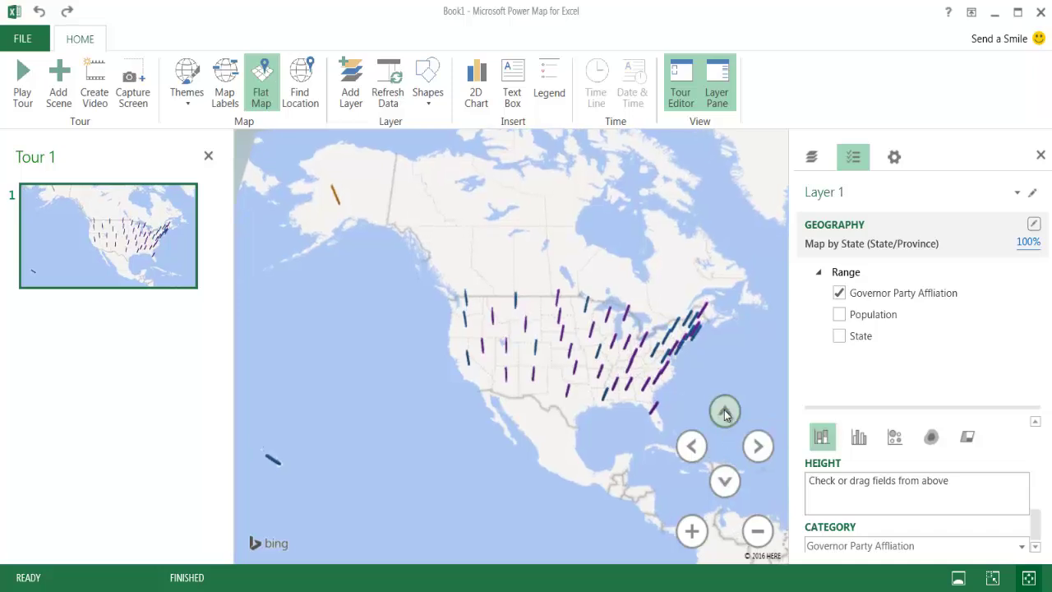
pyautogui.click(726, 414)
pyautogui.click(725, 413)
pyautogui.click(725, 412)
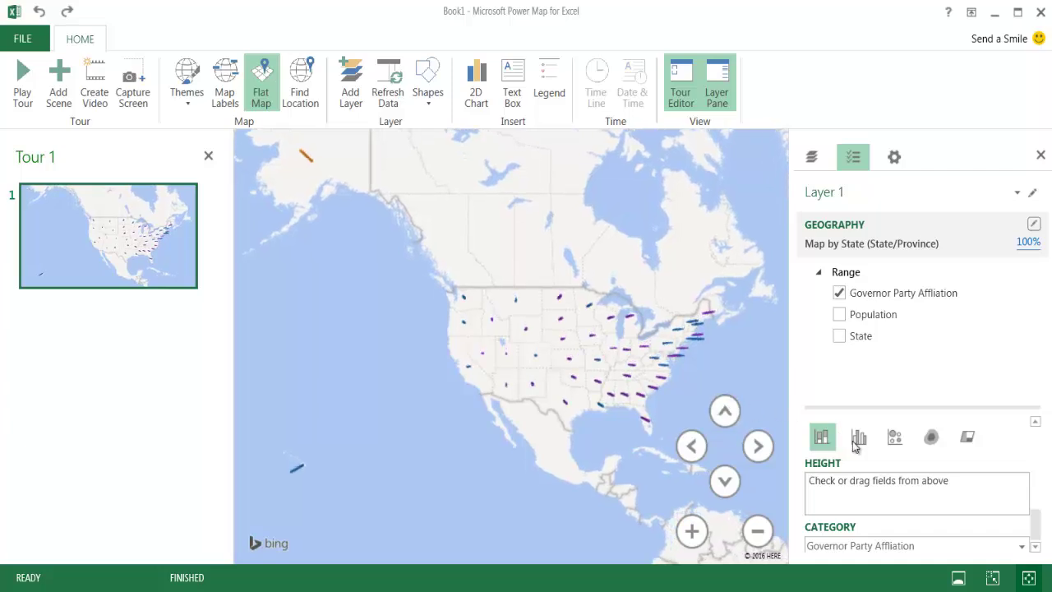
pyautogui.click(969, 438)
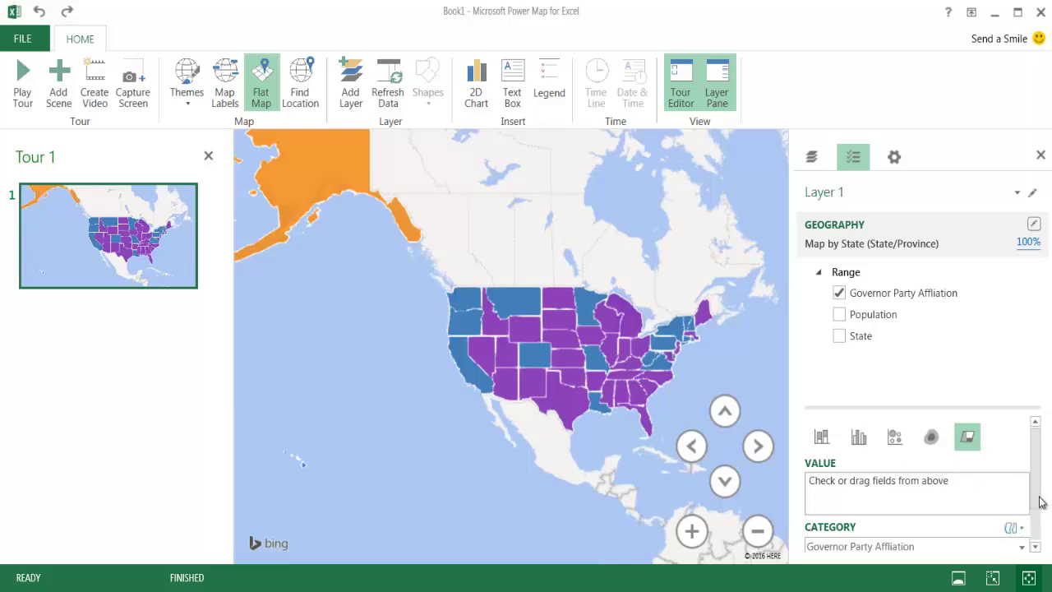
# Set the Democratic category's color to a brighter blue in the layer options
pyautogui.click(896, 157)
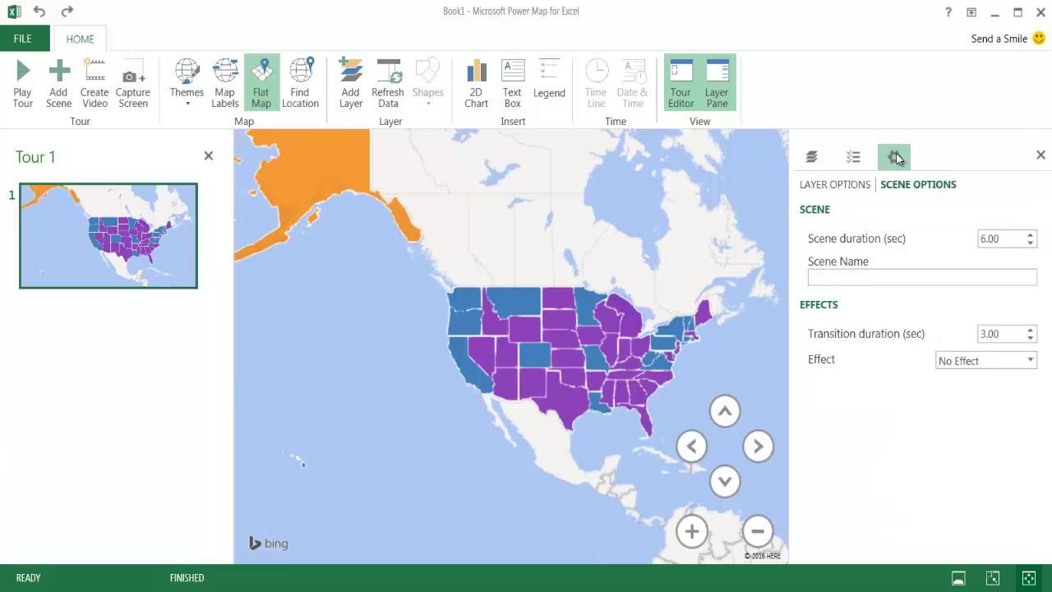
pyautogui.click(839, 185)
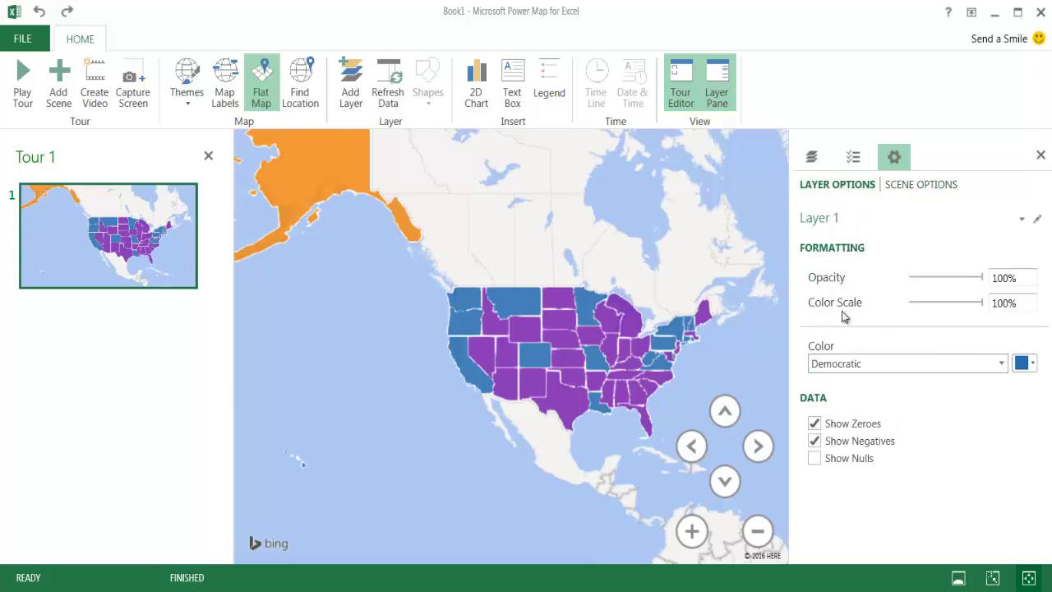
pyautogui.click(1021, 367)
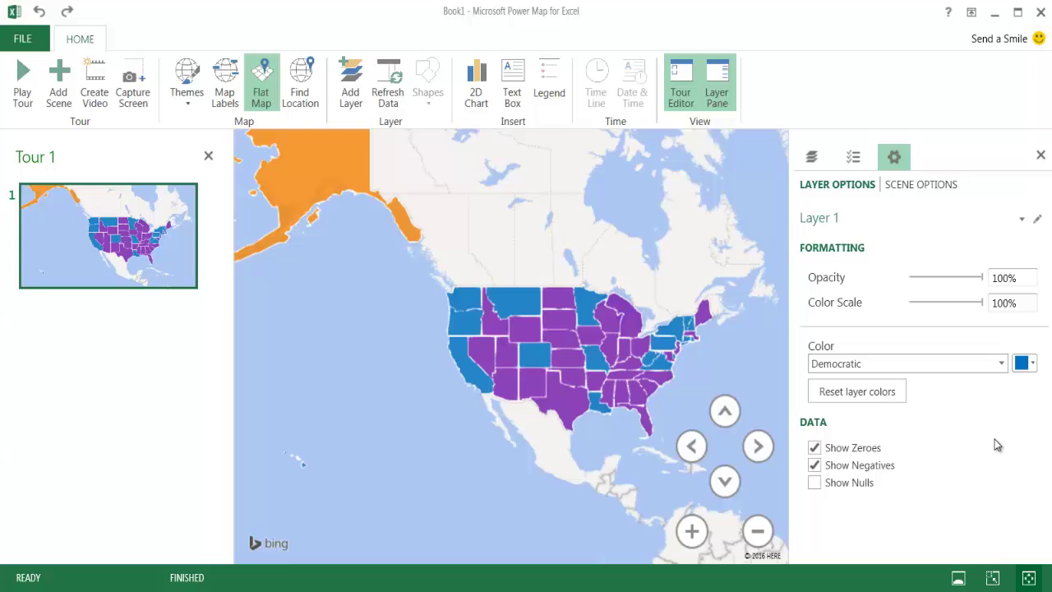
# Set the Independent category's color to yellow in the layer options
pyautogui.click(999, 365)
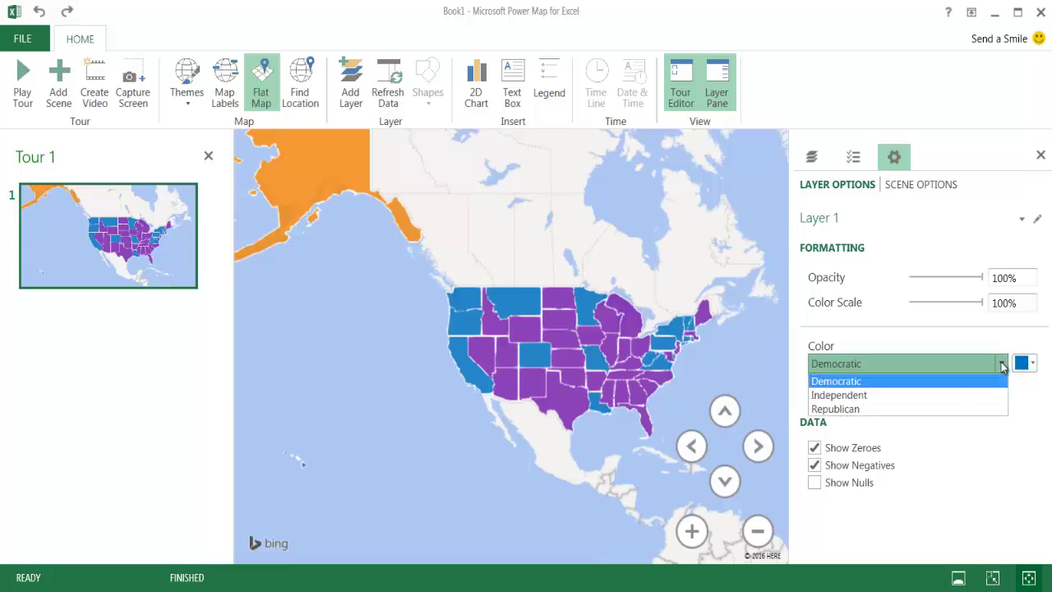
pyautogui.click(947, 395)
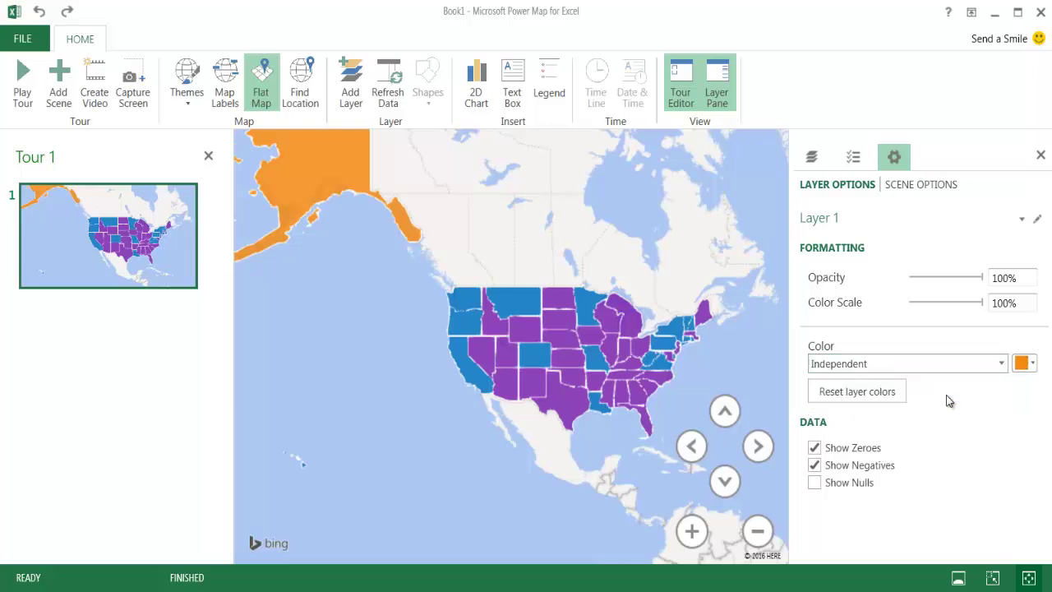
pyautogui.click(1029, 364)
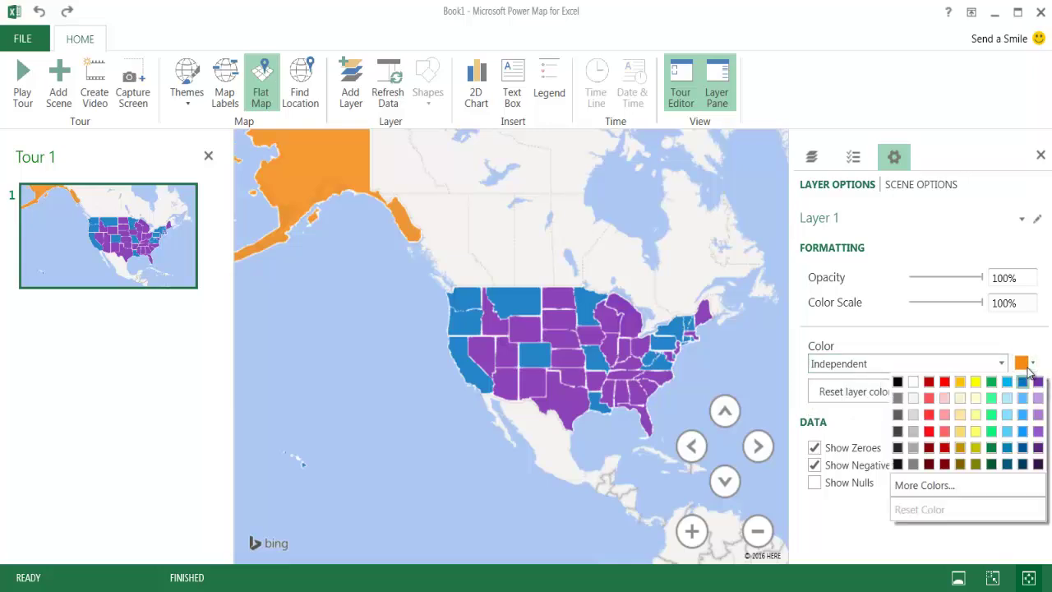
pyautogui.click(975, 383)
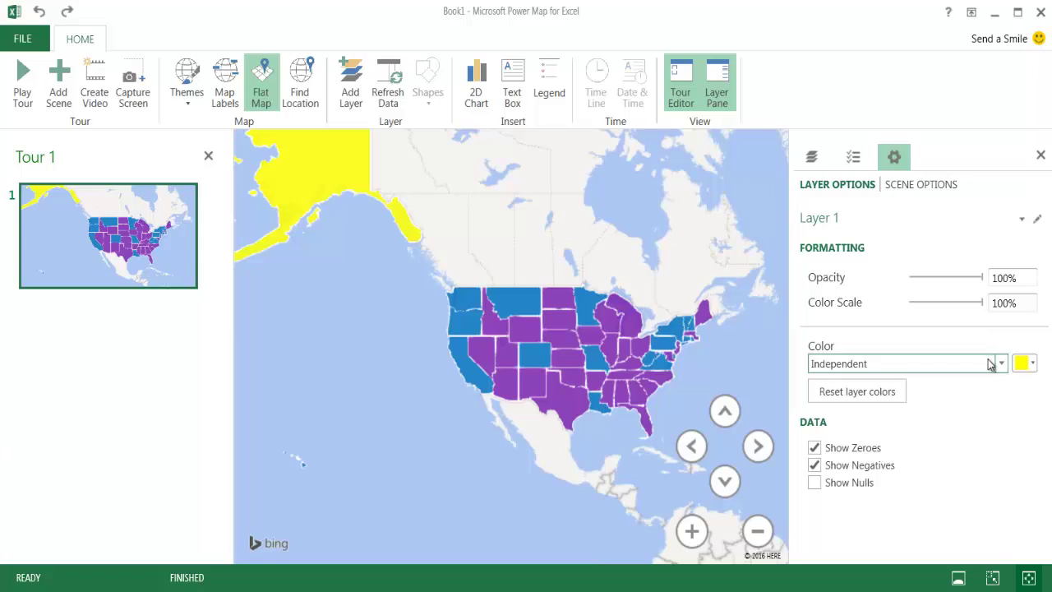
# Set the Republican category's color to bright red in the layer options
pyautogui.click(1002, 363)
pyautogui.click(951, 408)
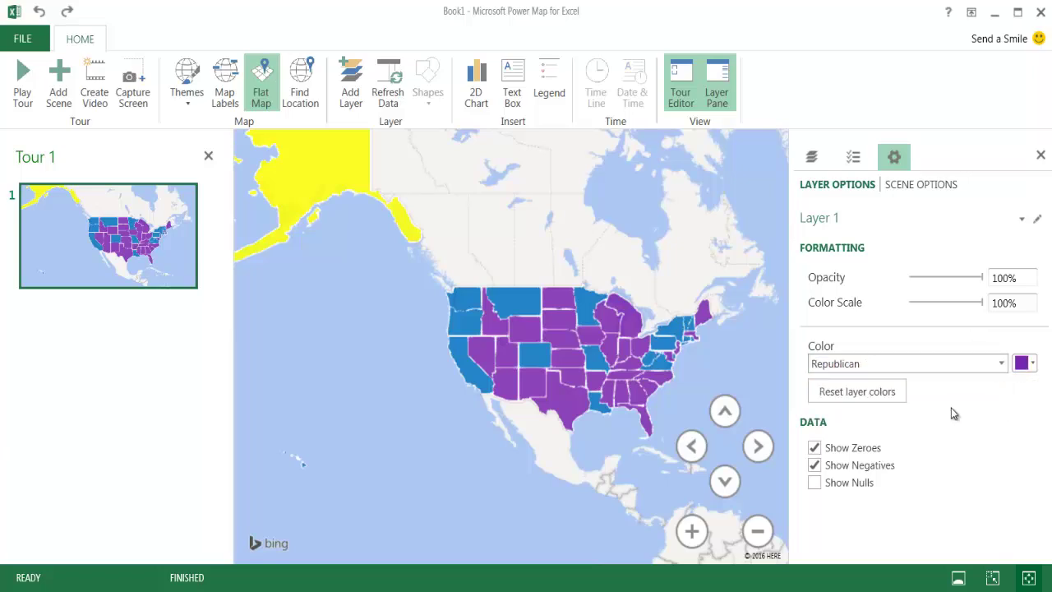
pyautogui.click(1030, 371)
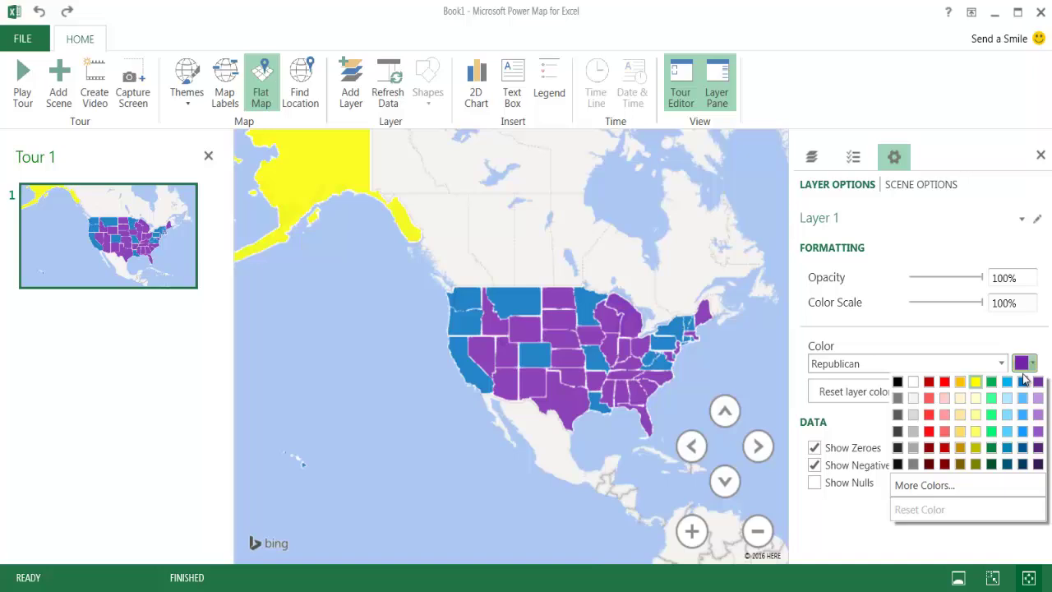
pyautogui.click(940, 379)
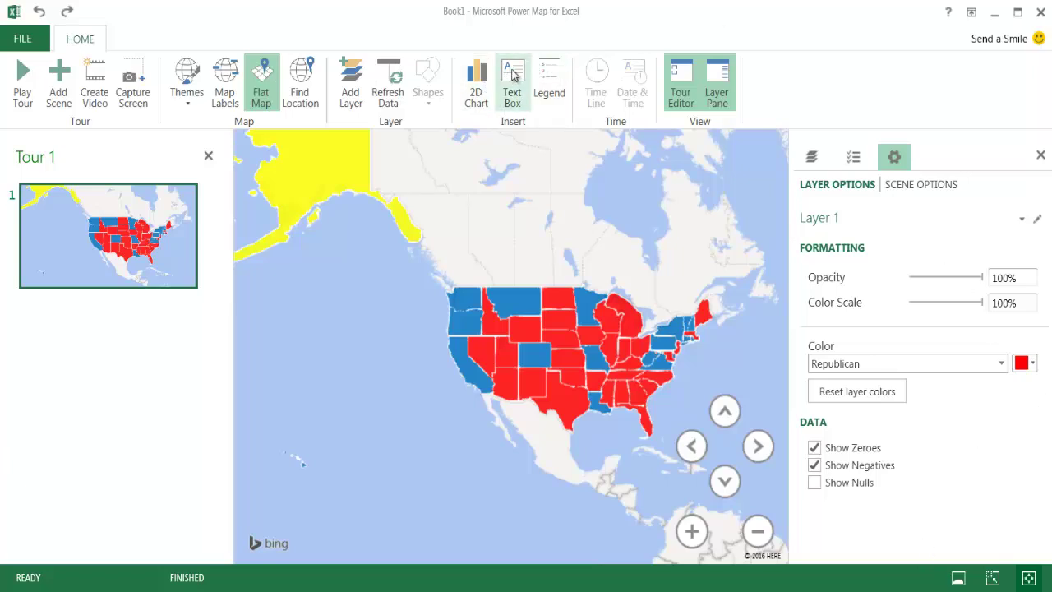
# Insert a legend, resize it to show all three party categories, and move it toward the map's western side
pyautogui.click(549, 81)
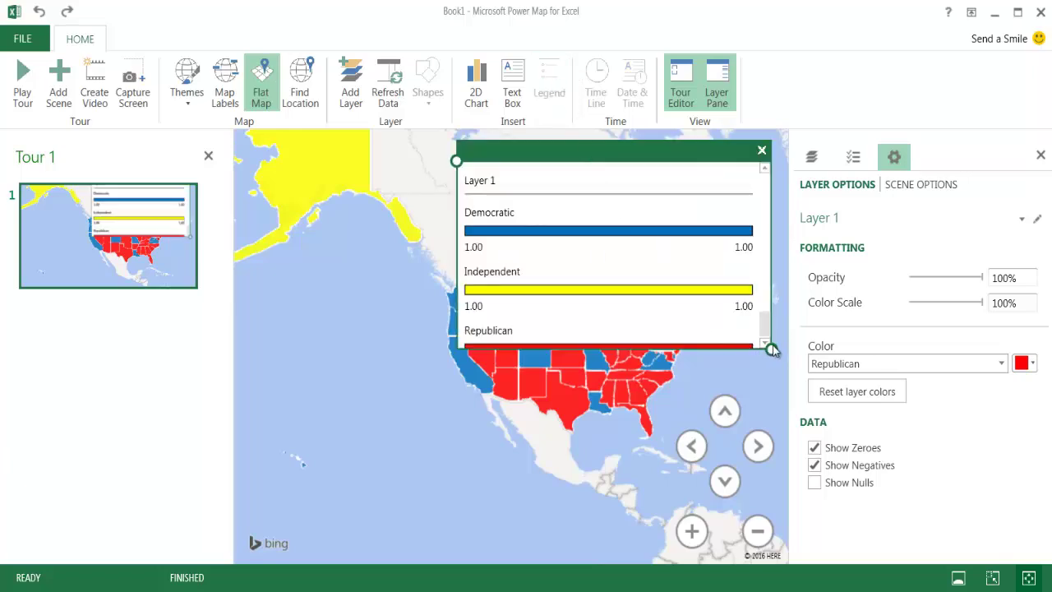
pyautogui.moveTo(771, 349); pyautogui.dragTo(669, 398)
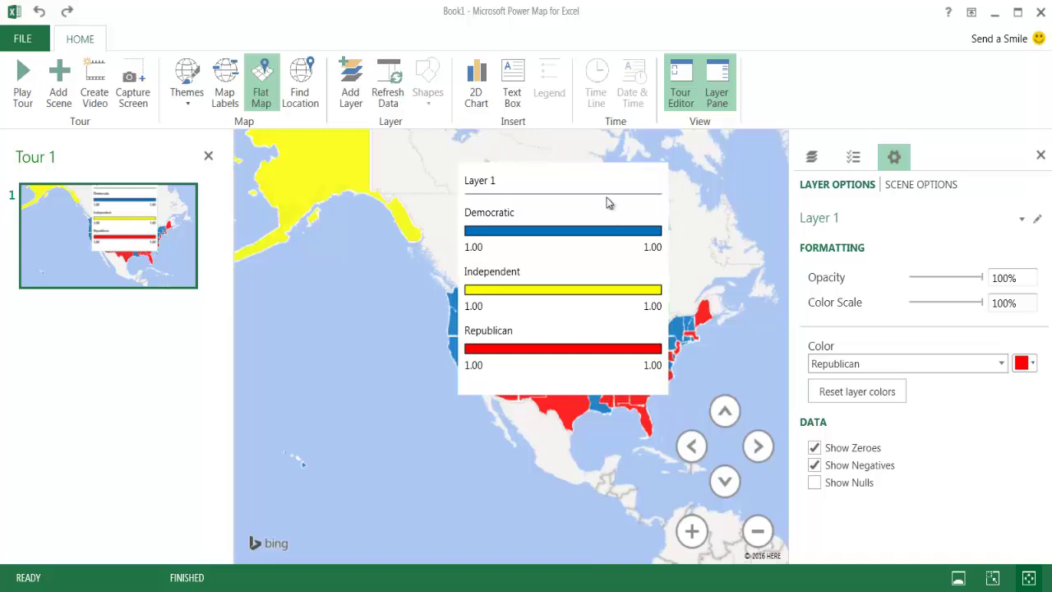
pyautogui.moveTo(582, 160)
pyautogui.moveTo(582, 160); pyautogui.dragTo(472, 197)
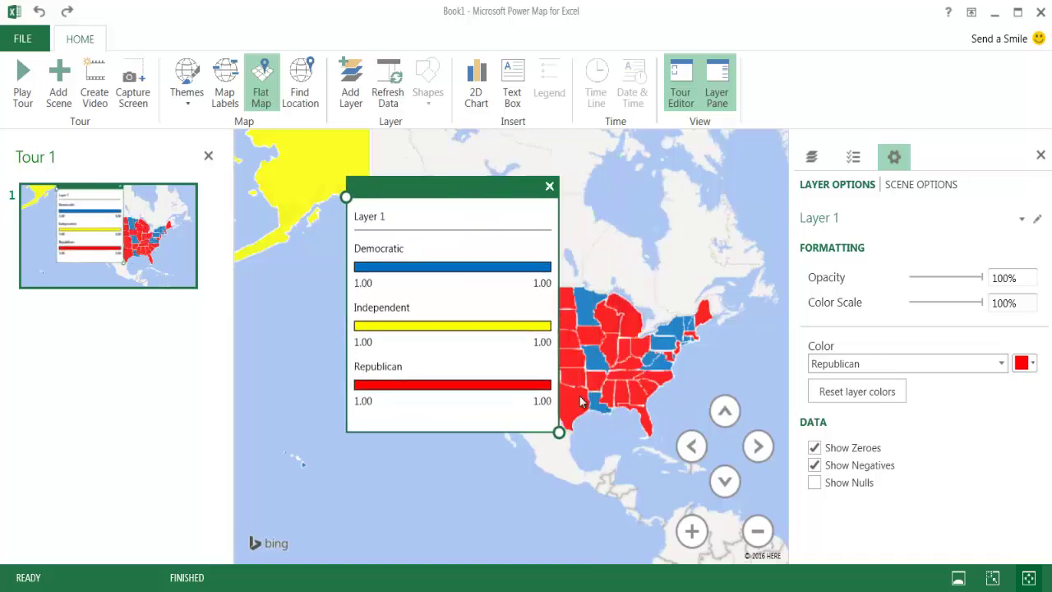
# Rename Layer 1 as Governor Party Affliations
pyautogui.click(874, 226)
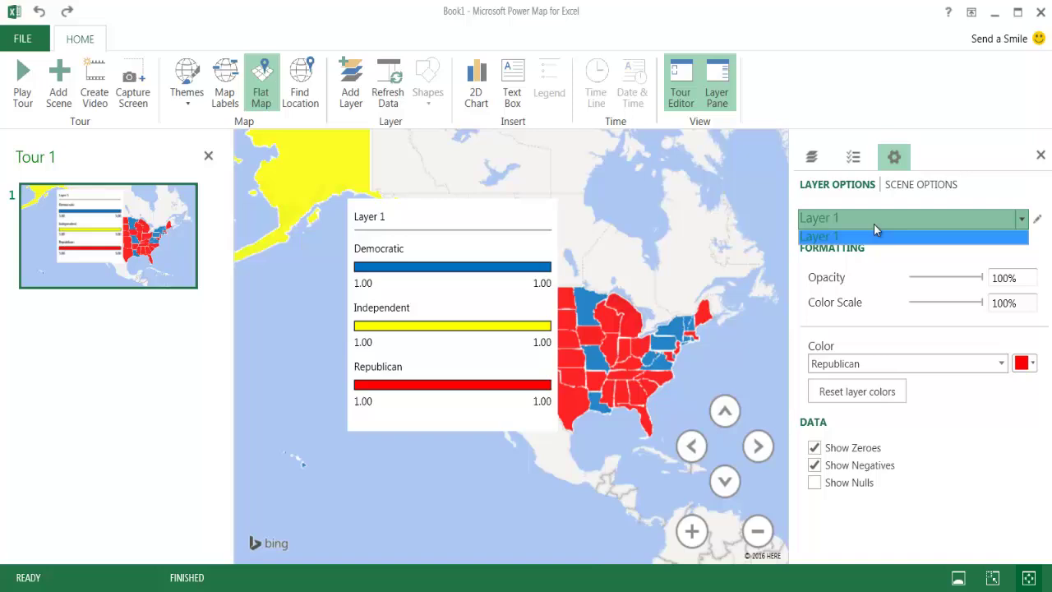
pyautogui.click(1038, 220)
pyautogui.click(1038, 220)
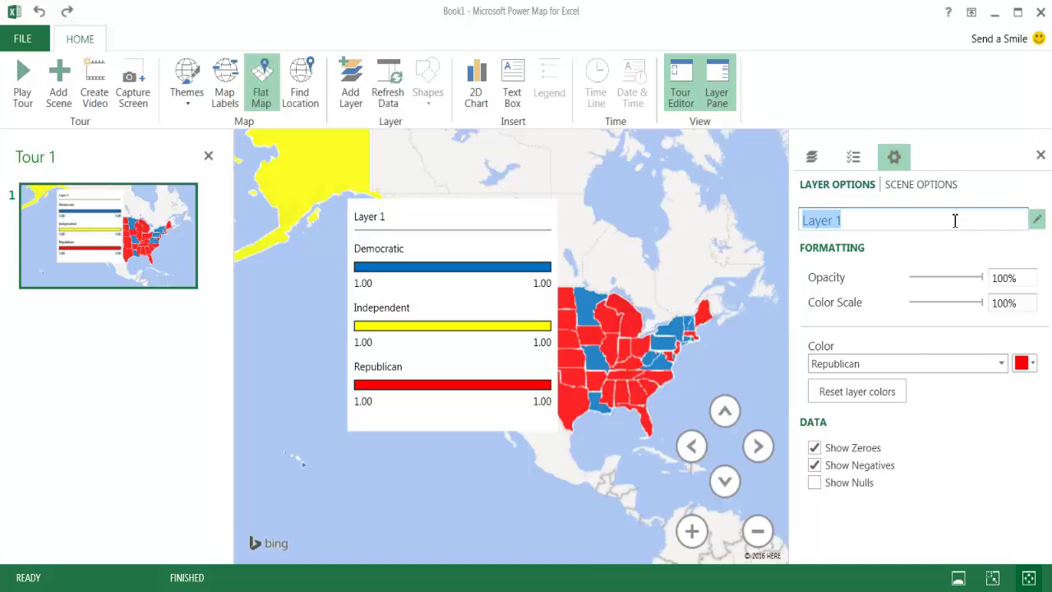
pyautogui.write('par')
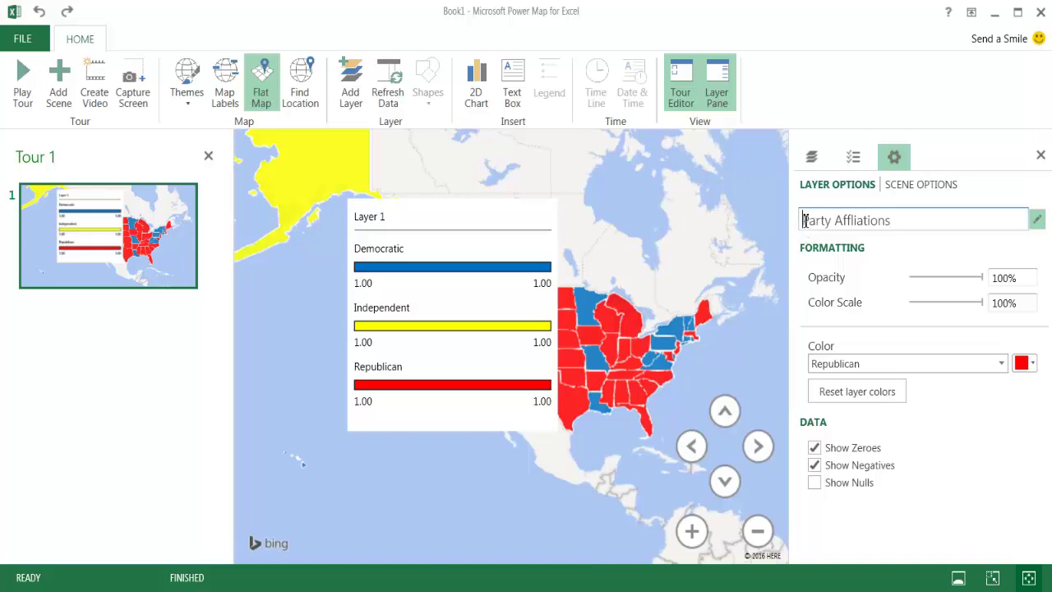
pyautogui.write('Governor')
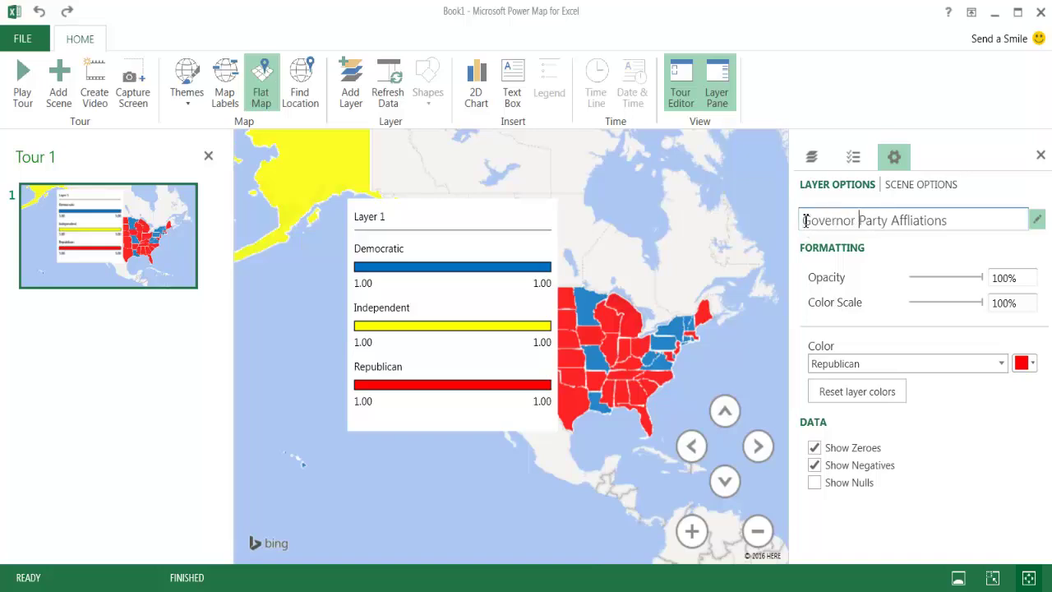
pyautogui.press('Return')
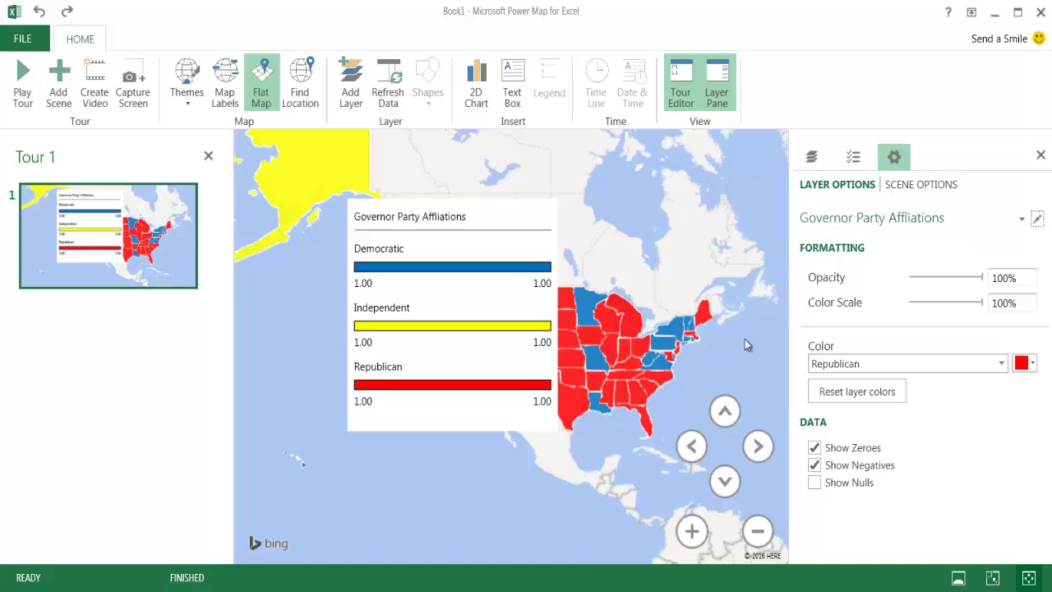
# Narrow the legend and place it in the map's upper-right corner, keeping the layer pane shown
pyautogui.click(374, 254)
pyautogui.moveTo(503, 191); pyautogui.dragTo(480, 206)
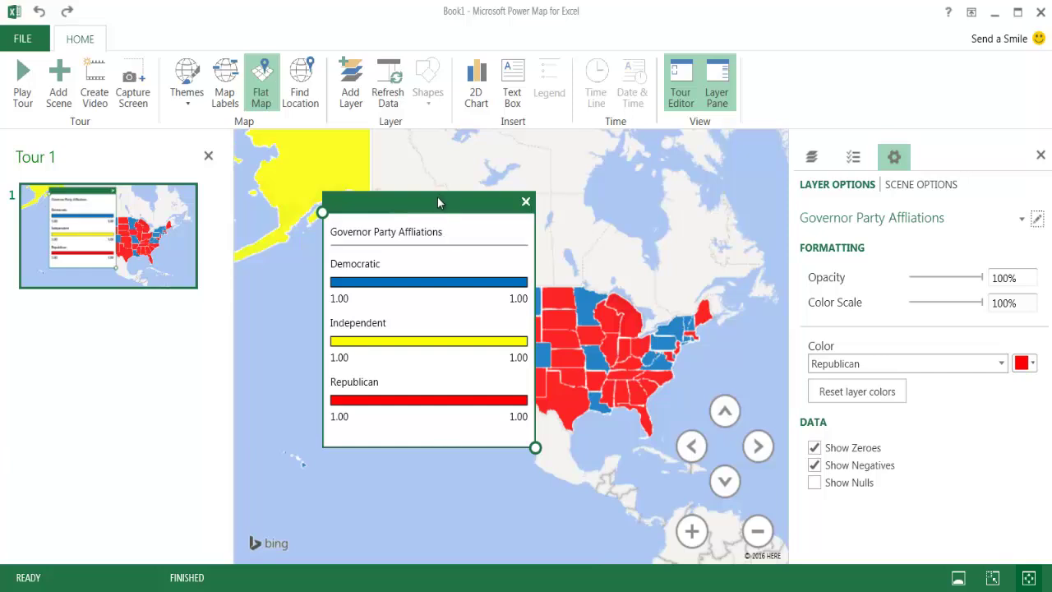
pyautogui.moveTo(535, 448); pyautogui.dragTo(472, 433)
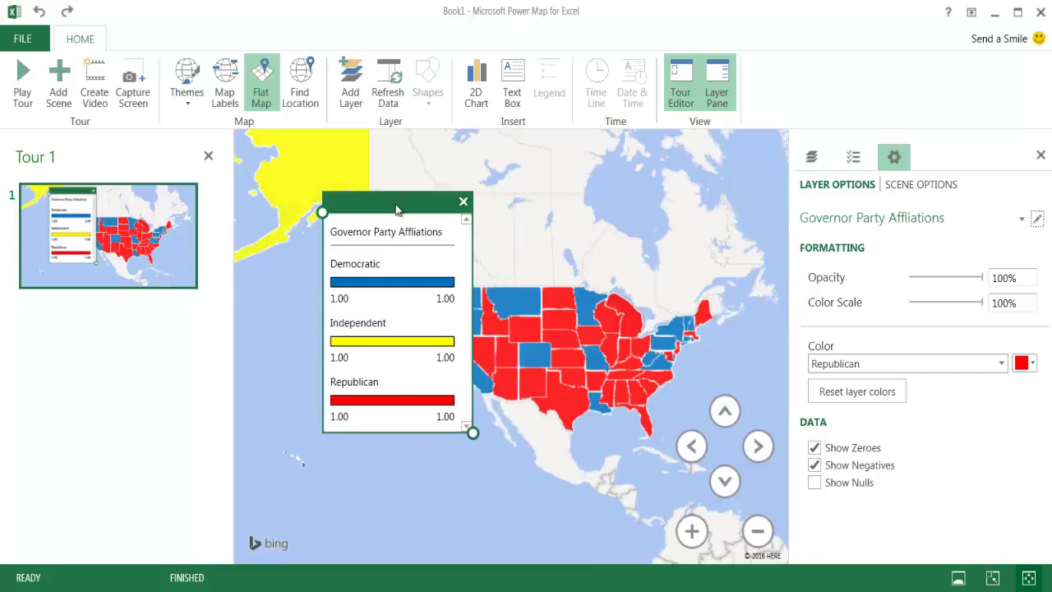
pyautogui.moveTo(406, 203); pyautogui.dragTo(715, 140)
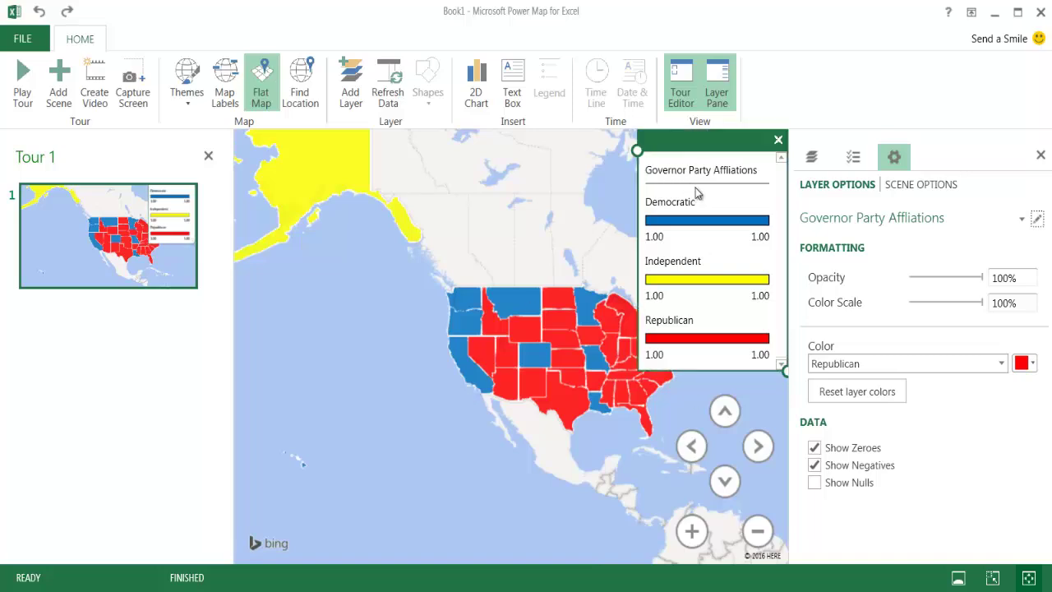
pyautogui.moveTo(543, 224); pyautogui.dragTo(519, 241)
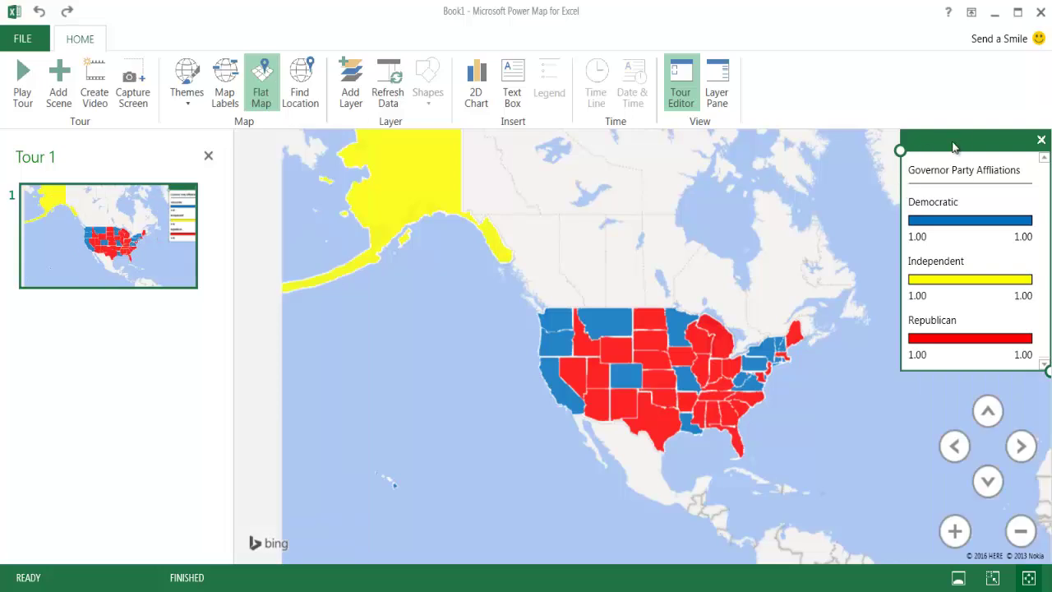
pyautogui.moveTo(951, 155); pyautogui.dragTo(951, 148)
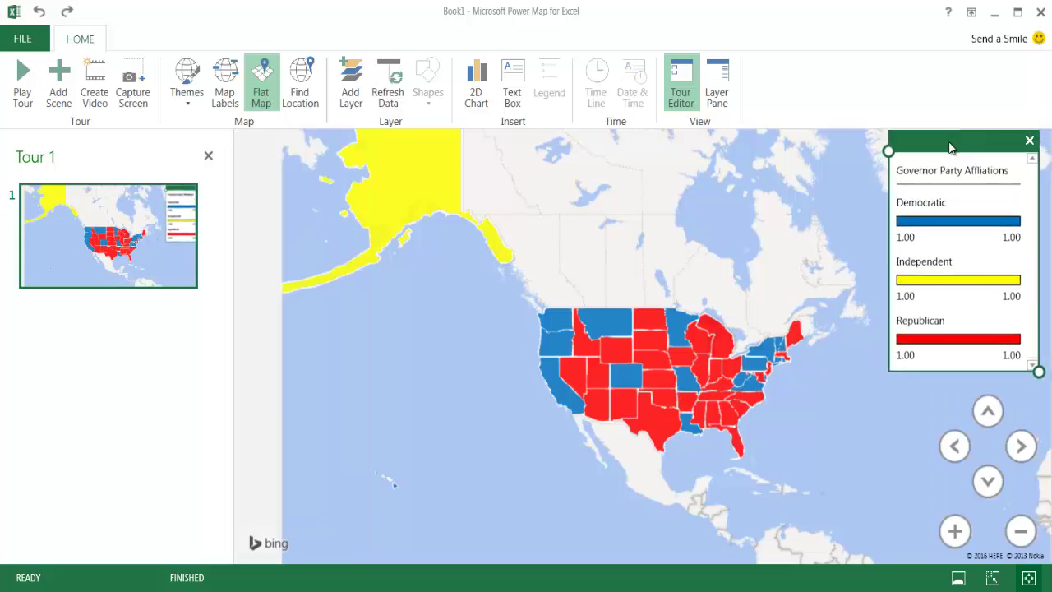
pyautogui.click(719, 92)
pyautogui.click(750, 183)
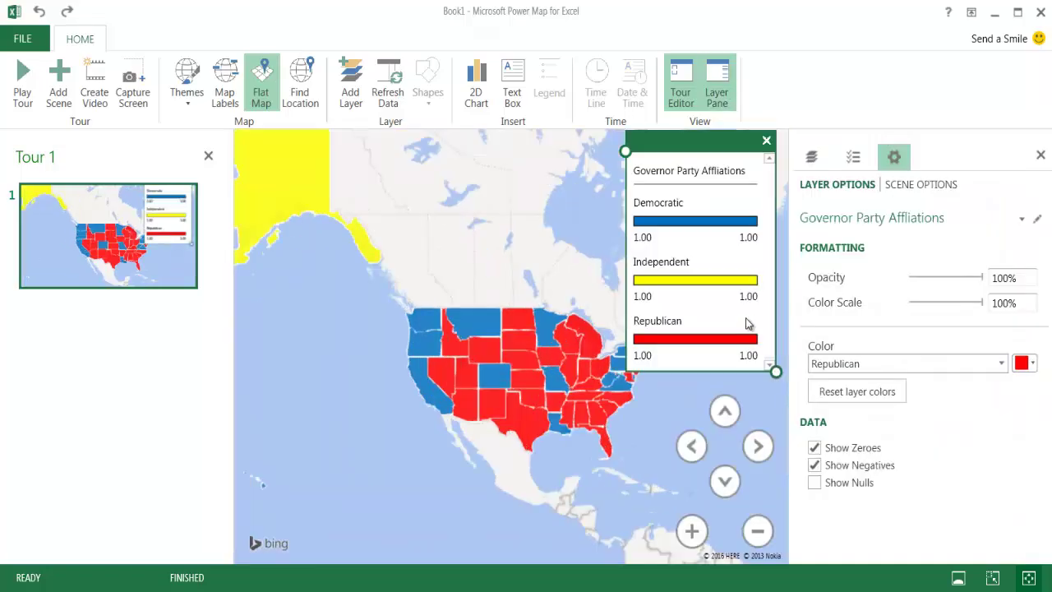
pyautogui.click(509, 319)
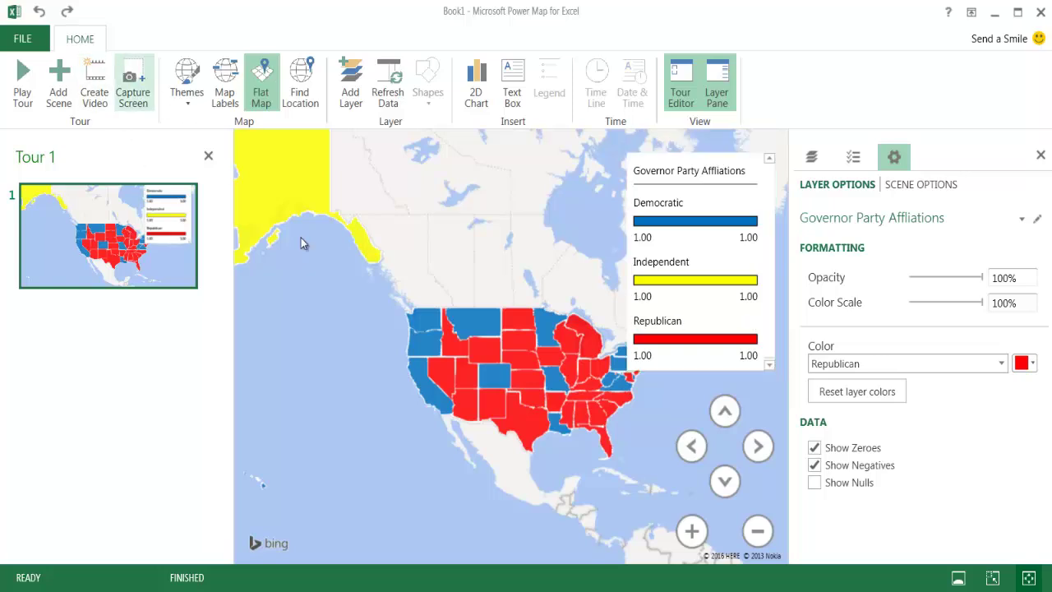
# Capture the map scene as a picture and paste it onto the first blank slide in PowerPoint
pyautogui.click(134, 83)
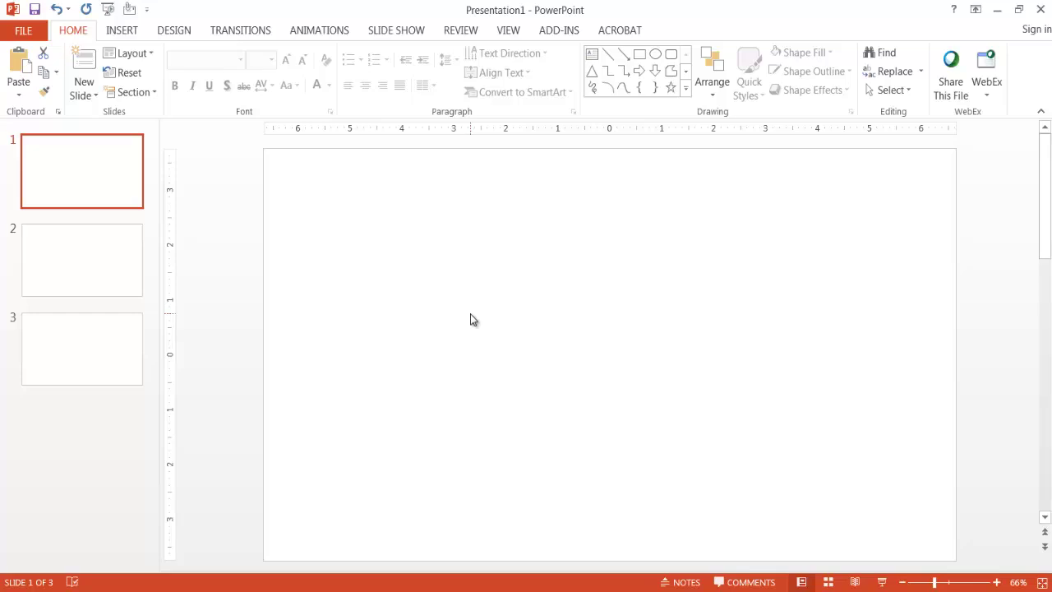
pyautogui.click(19, 67)
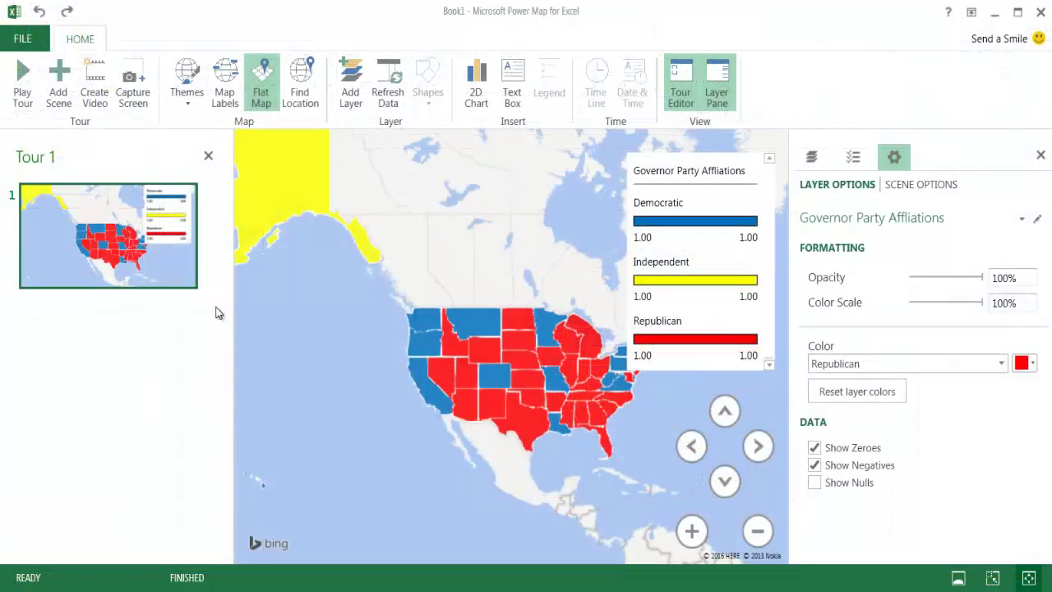
# Back in Power Map, add a second scene to the tour and remove the legend from it
pyautogui.moveTo(146, 273)
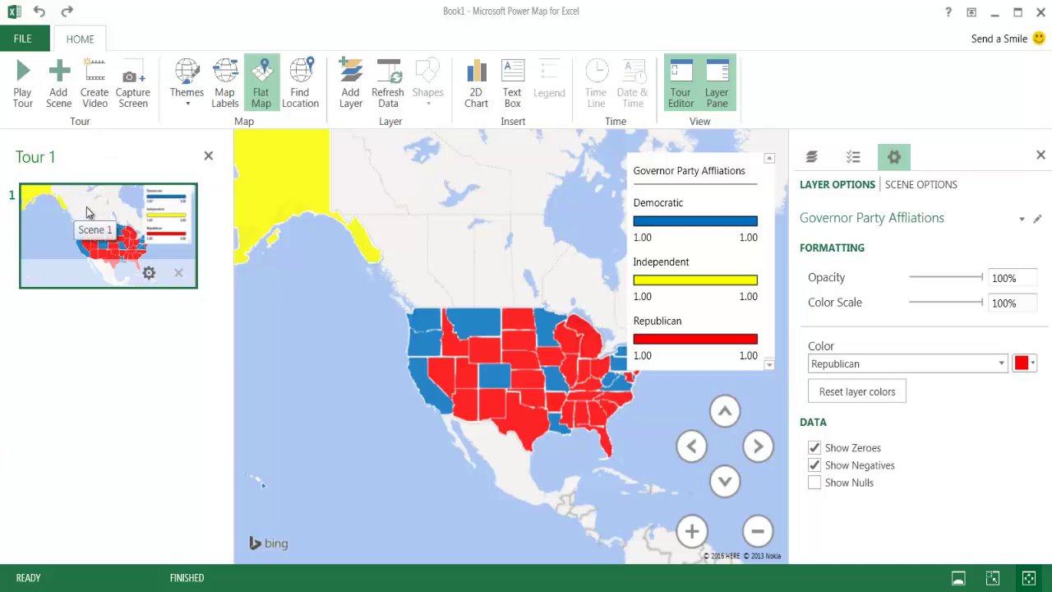
pyautogui.click(60, 89)
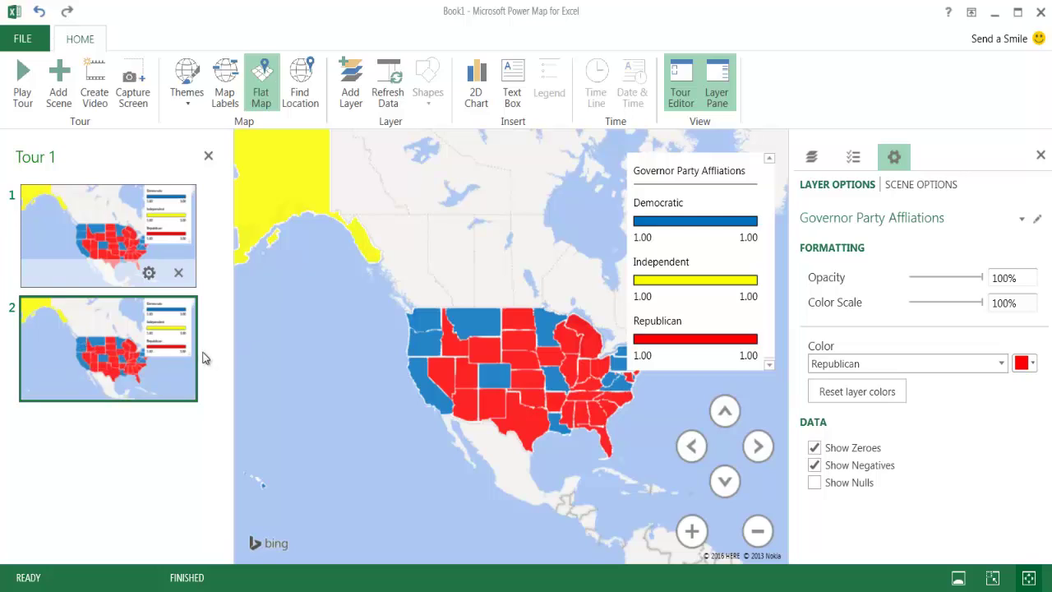
pyautogui.click(769, 162)
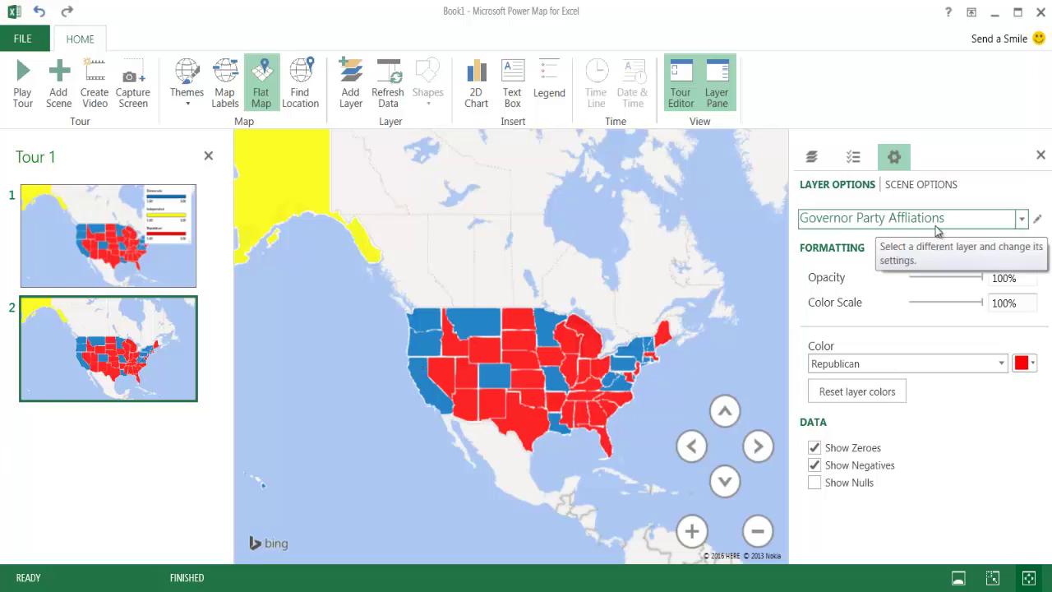
# Add Population (Sum) as the layer's value in scene 2 and change the visualization to stacked columns
pyautogui.click(853, 158)
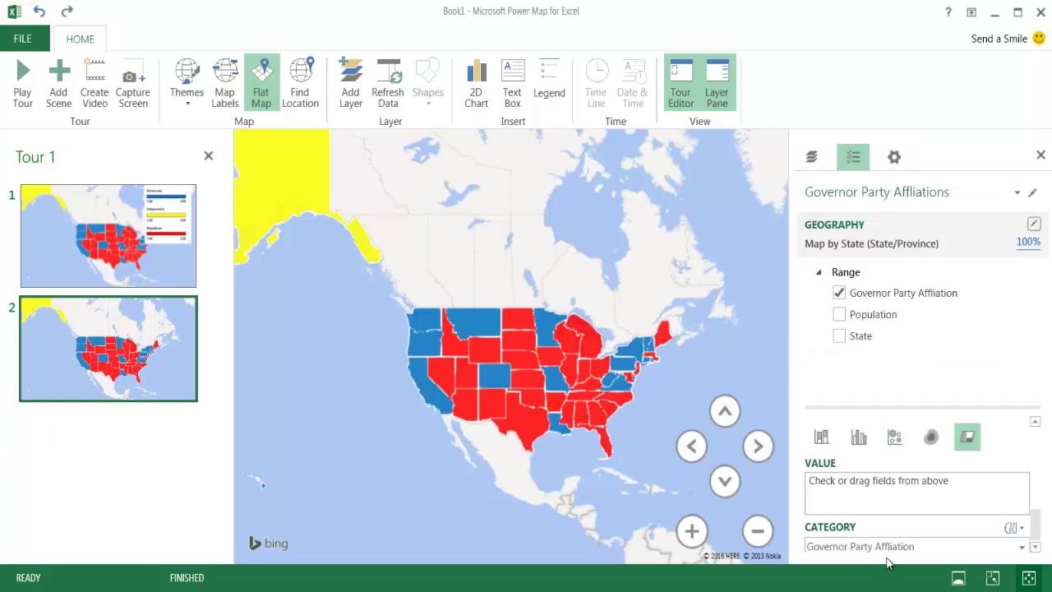
pyautogui.click(1035, 549)
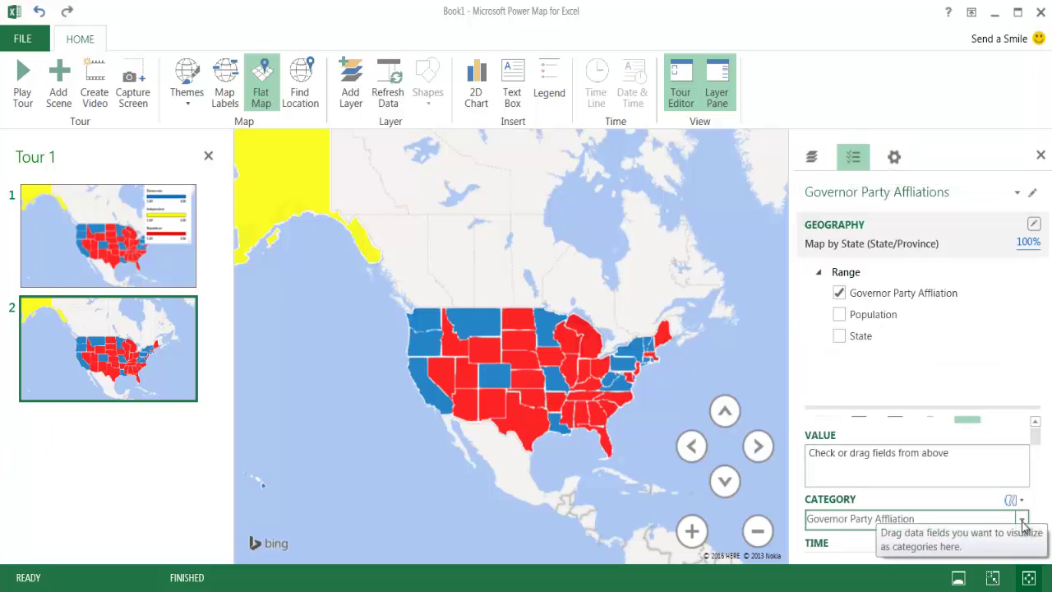
pyautogui.click(1021, 519)
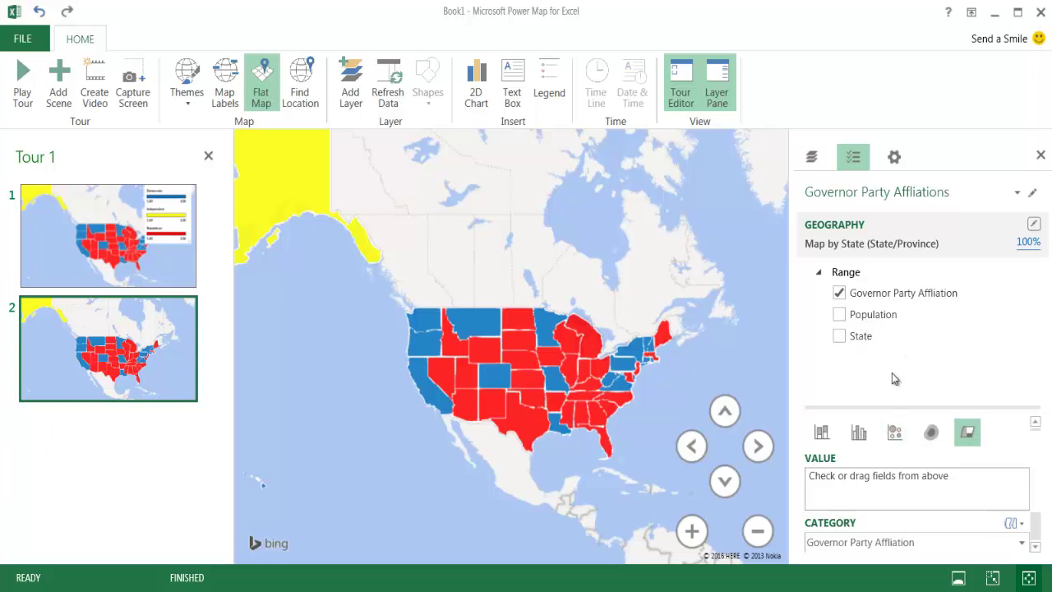
pyautogui.moveTo(865, 314); pyautogui.dragTo(851, 488)
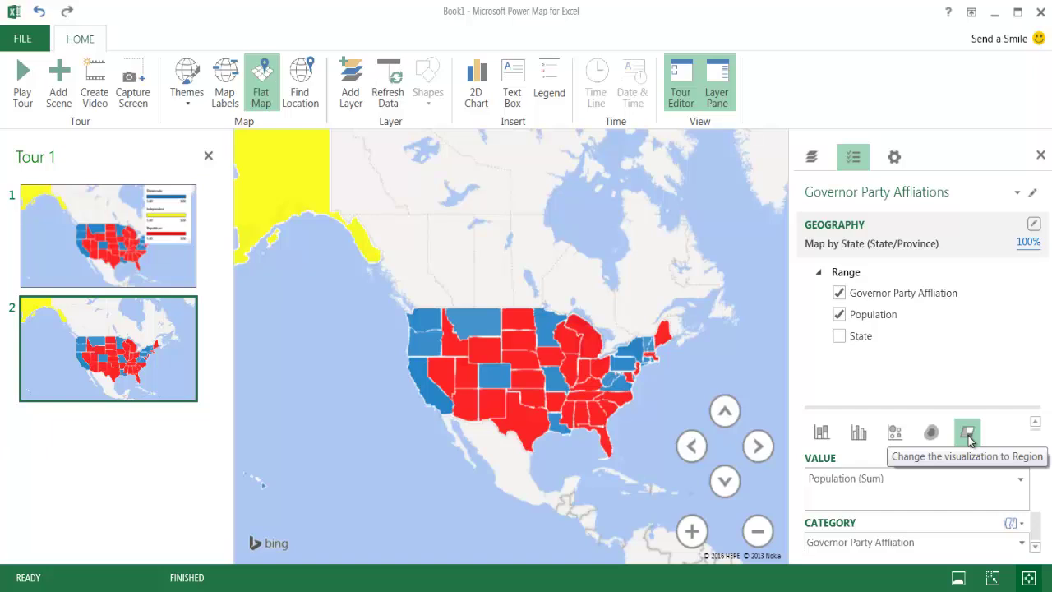
pyautogui.click(823, 434)
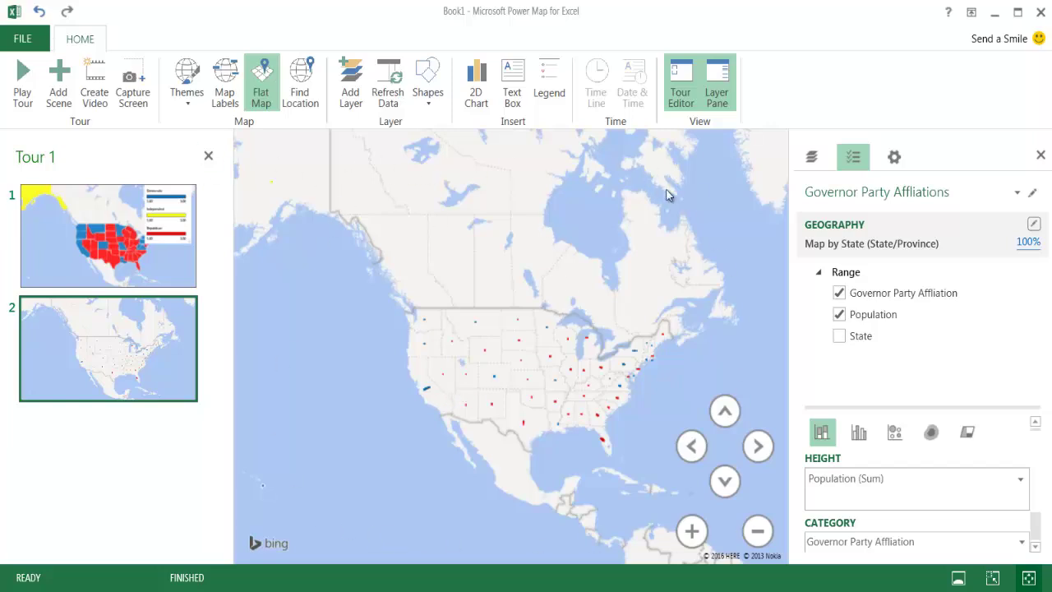
# Switch scene 2 from the flat map to the 3D globe, zoom in once and tilt it to show the column heights
pyautogui.click(264, 88)
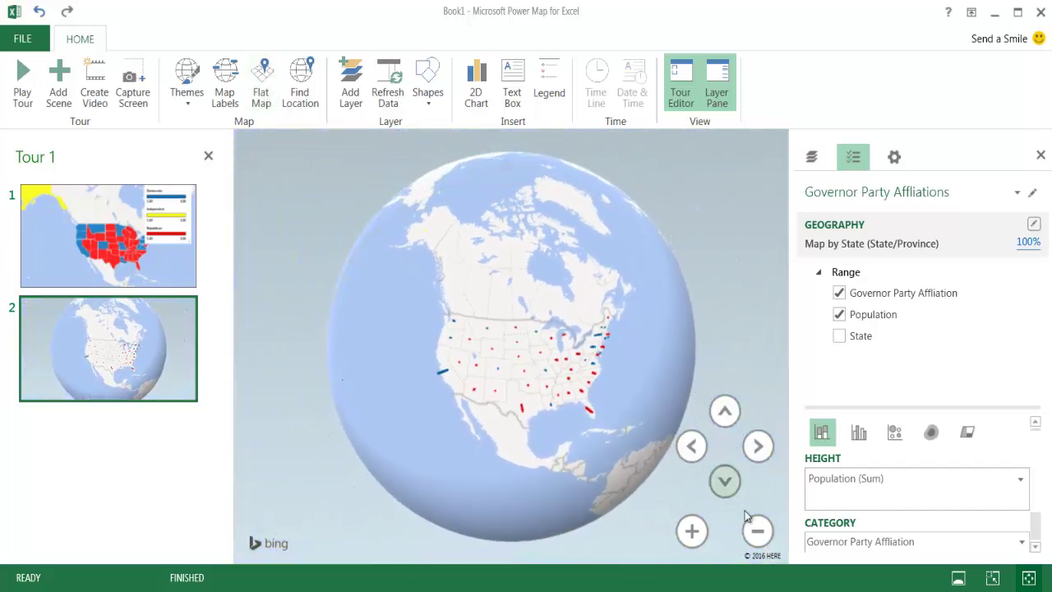
pyautogui.click(692, 533)
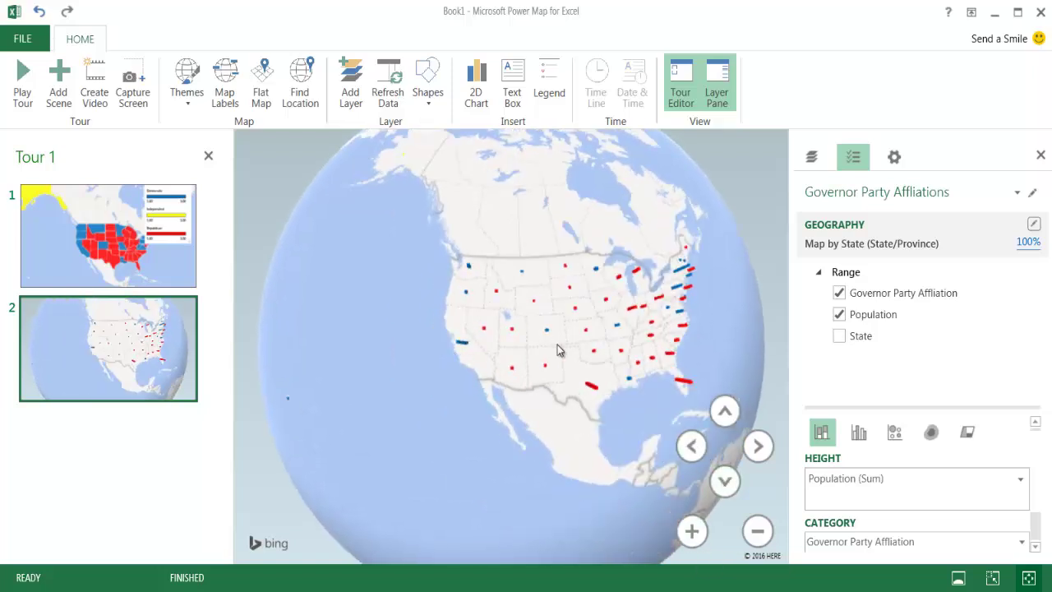
pyautogui.click(724, 483)
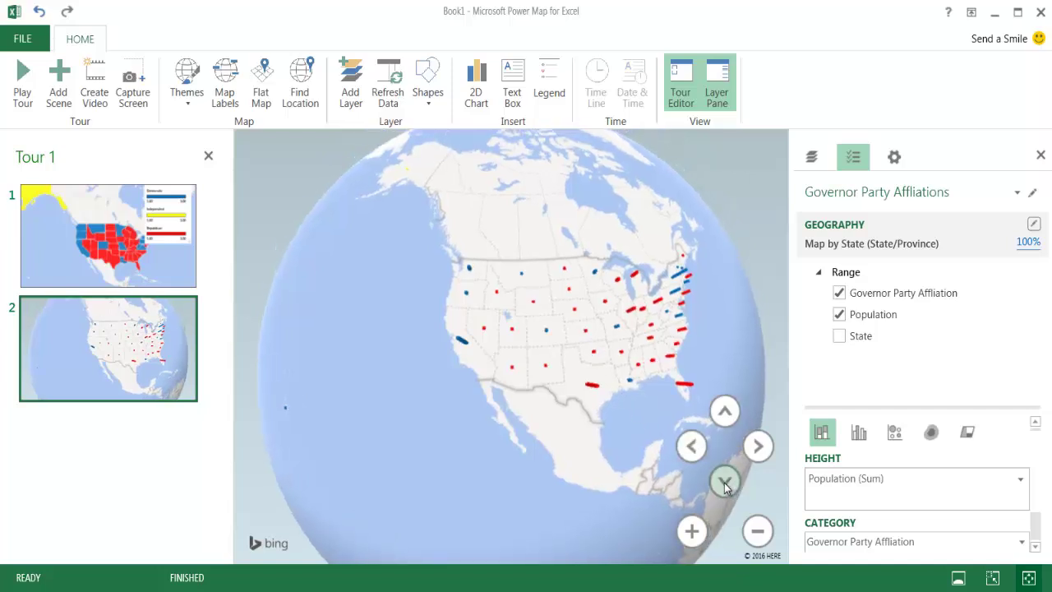
pyautogui.click(724, 483)
pyautogui.click(725, 483)
pyautogui.click(724, 483)
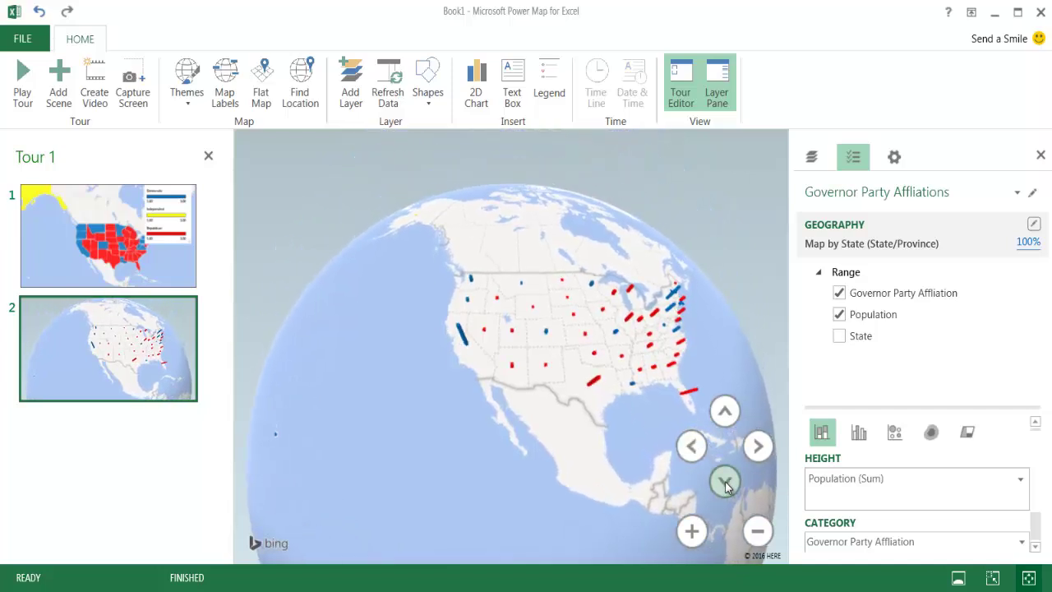
pyautogui.click(724, 484)
pyautogui.click(724, 483)
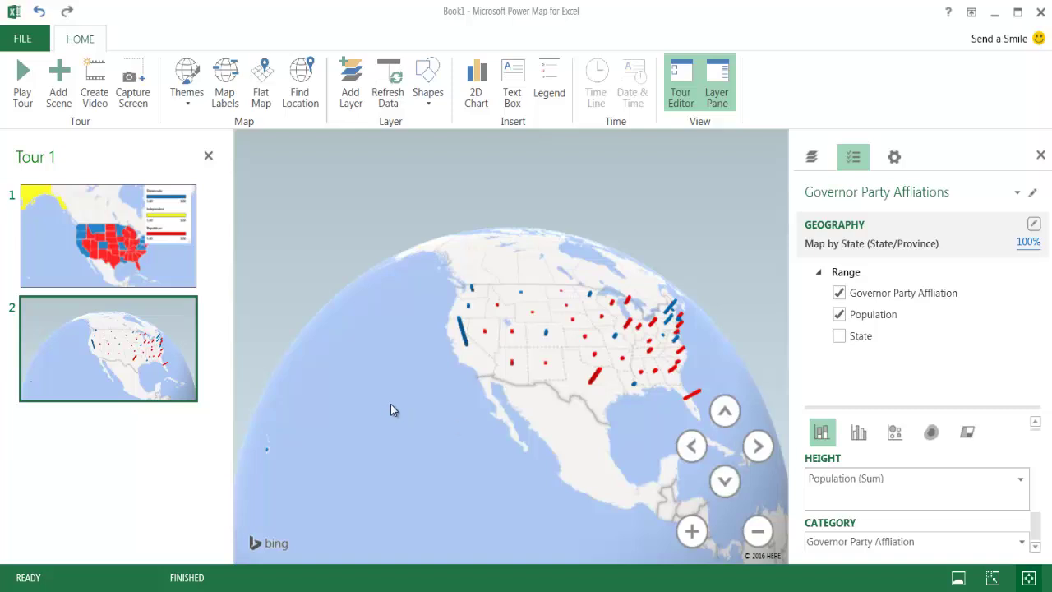
# Rotate, tilt and zoom the globe to frame the western United States with ocean space beside it and its population columns in view
pyautogui.moveTo(392, 406); pyautogui.dragTo(469, 473)
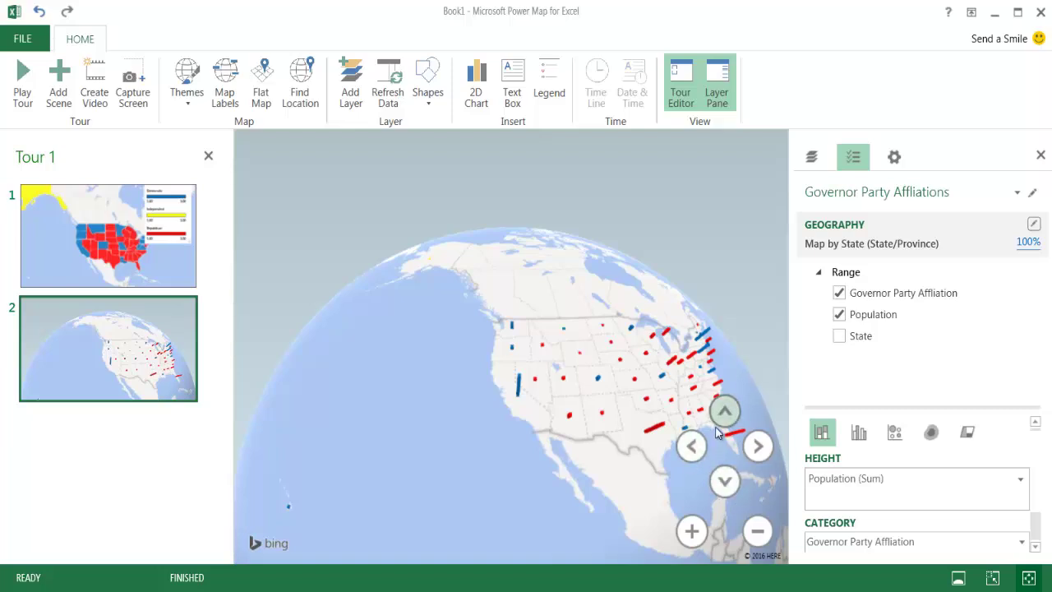
pyautogui.click(733, 486)
pyautogui.moveTo(599, 485); pyautogui.dragTo(588, 493)
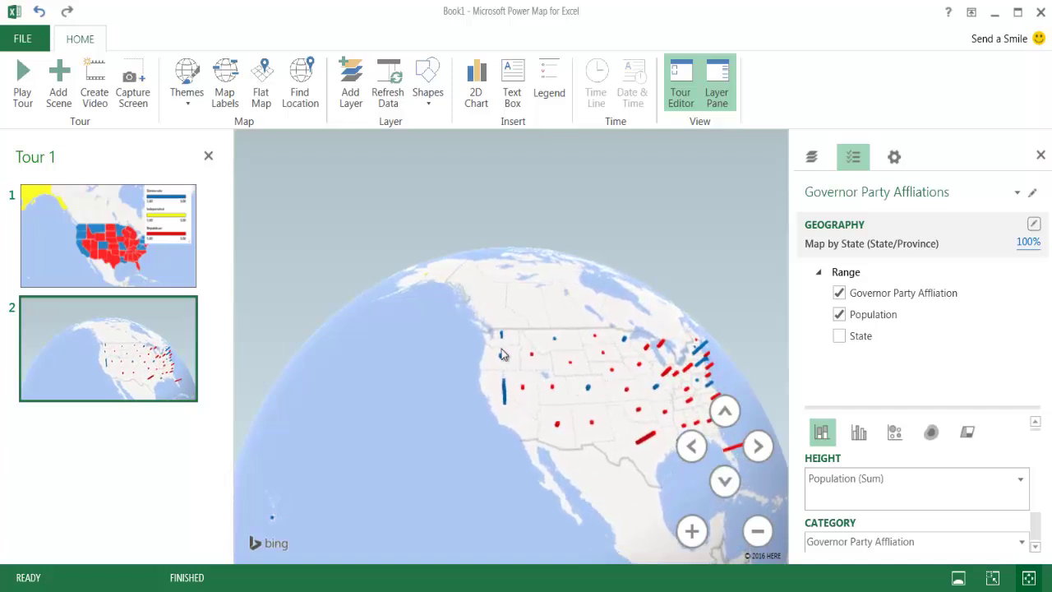
pyautogui.click(692, 533)
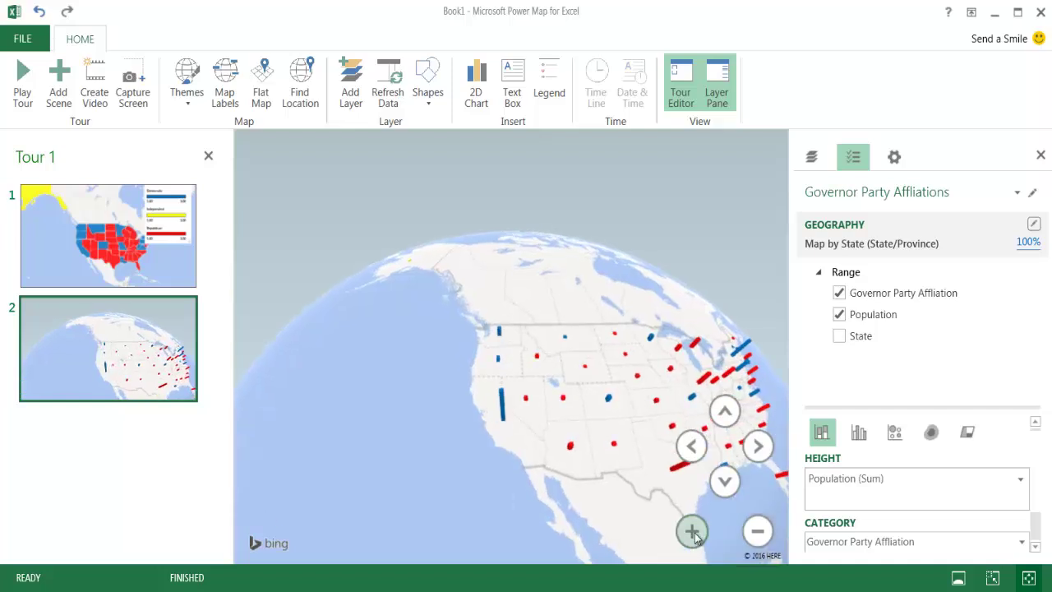
pyautogui.moveTo(605, 482); pyautogui.dragTo(583, 482)
pyautogui.click(757, 527)
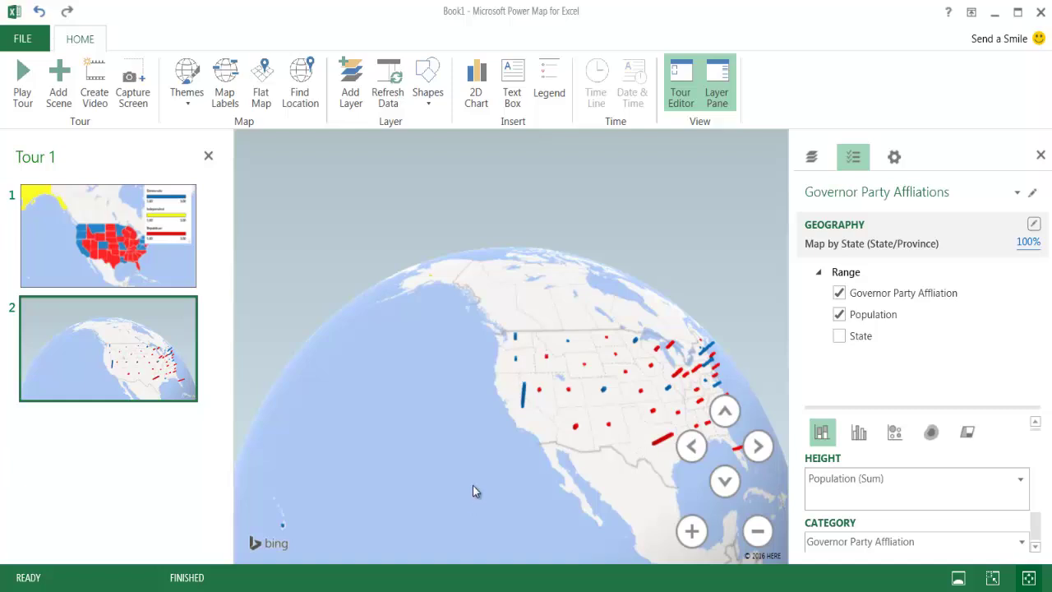
pyautogui.moveTo(526, 402)
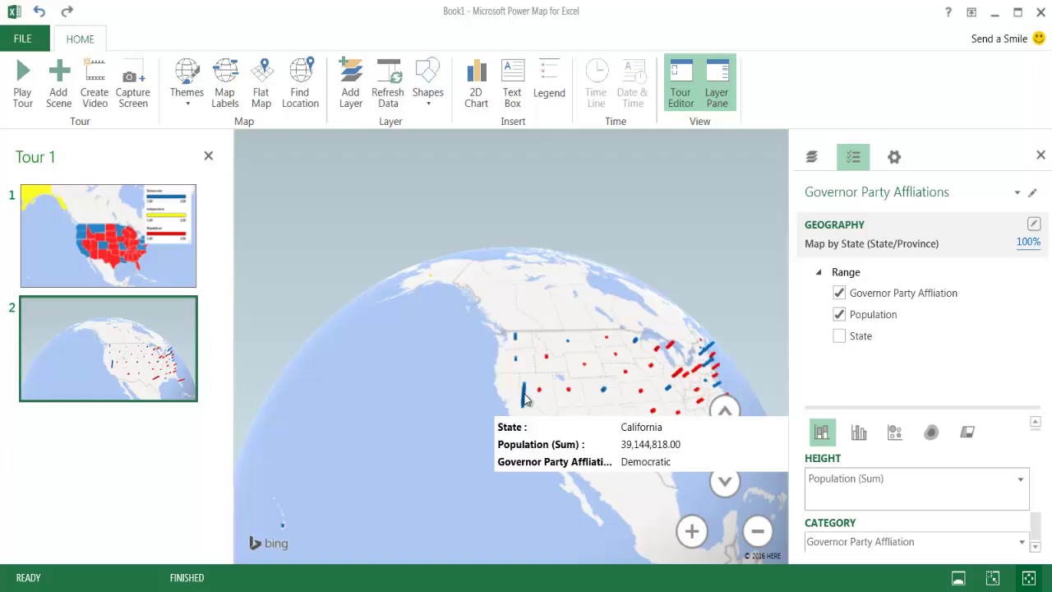
pyautogui.moveTo(679, 378)
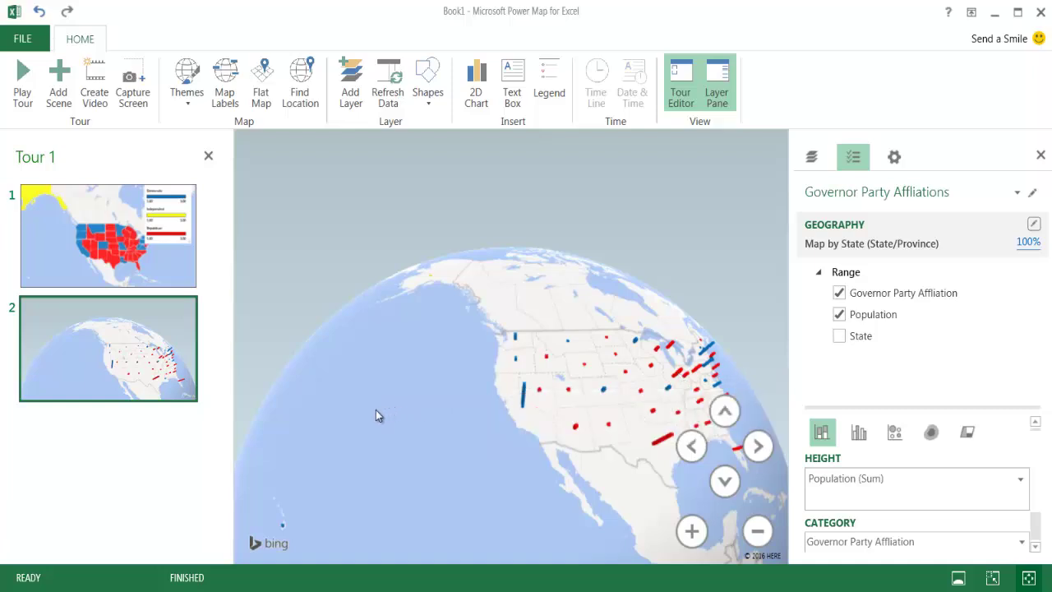
# Capture the globe scene as a picture and paste it onto the blank second slide in PowerPoint
pyautogui.click(129, 78)
pyautogui.moveTo(436, 590)
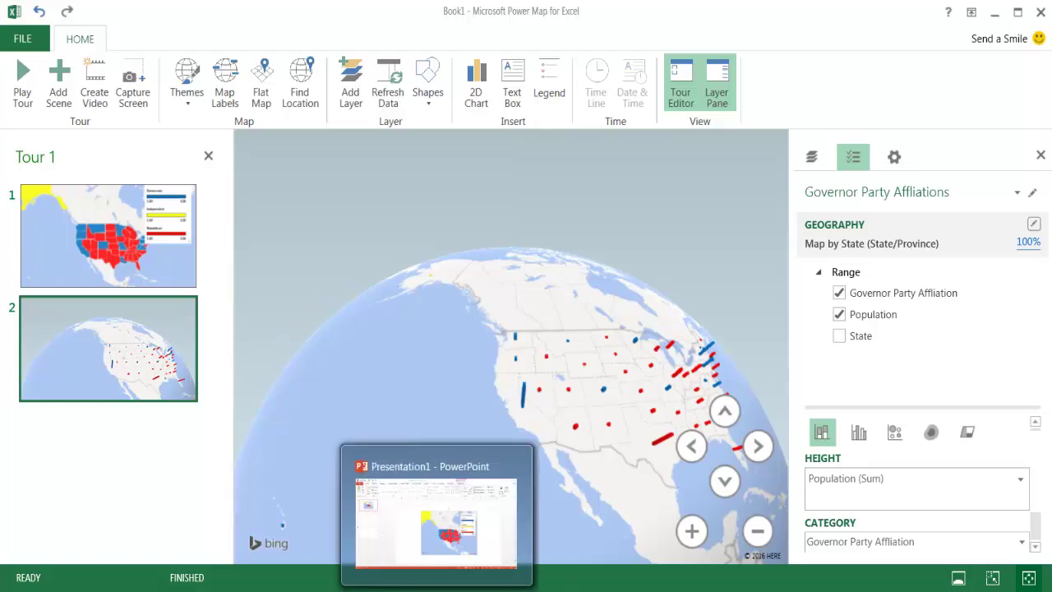
pyautogui.click(436, 518)
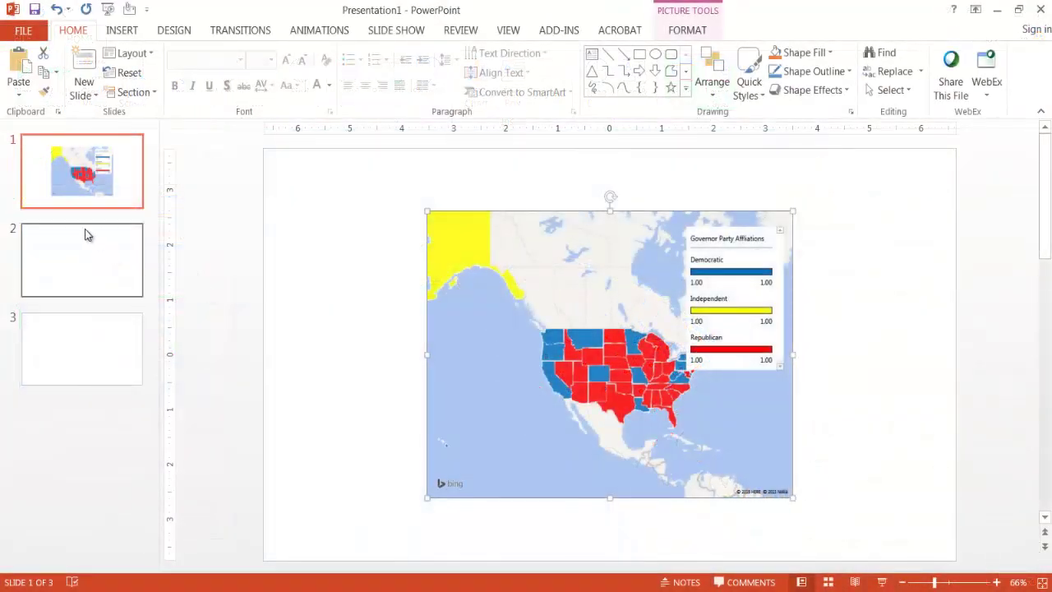
pyautogui.click(70, 241)
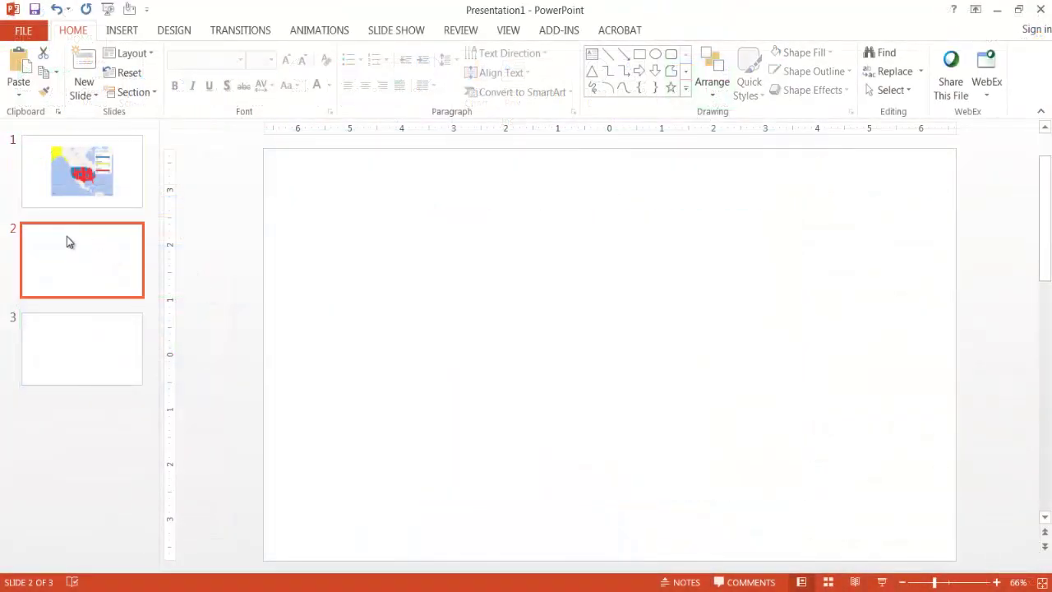
pyautogui.click(20, 65)
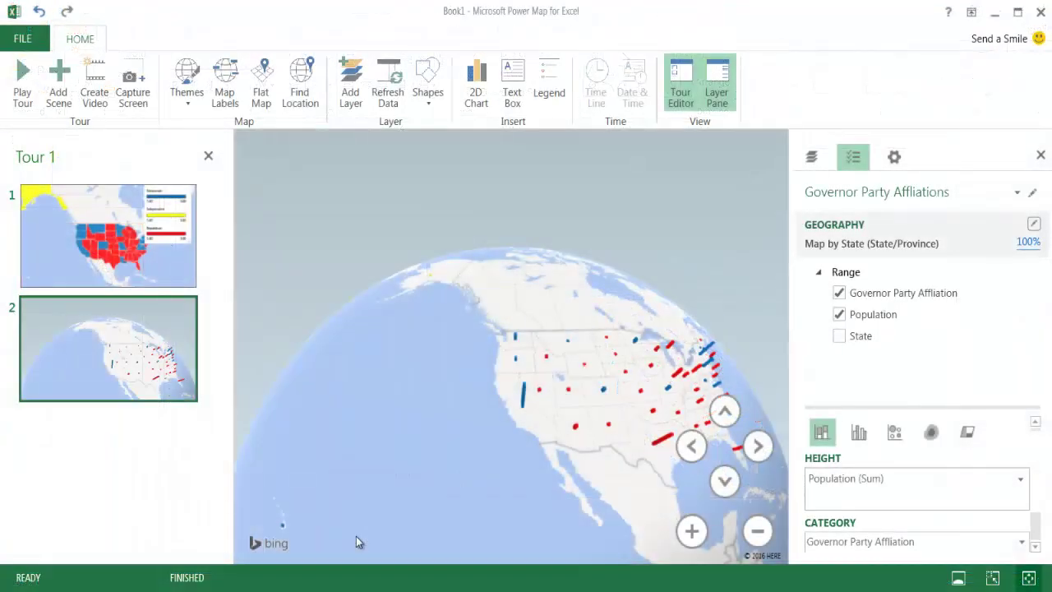
# Back in Power Map, select scene 1 and set its scene duration to 4.00 seconds
pyautogui.moveTo(157, 270)
pyautogui.click(86, 230)
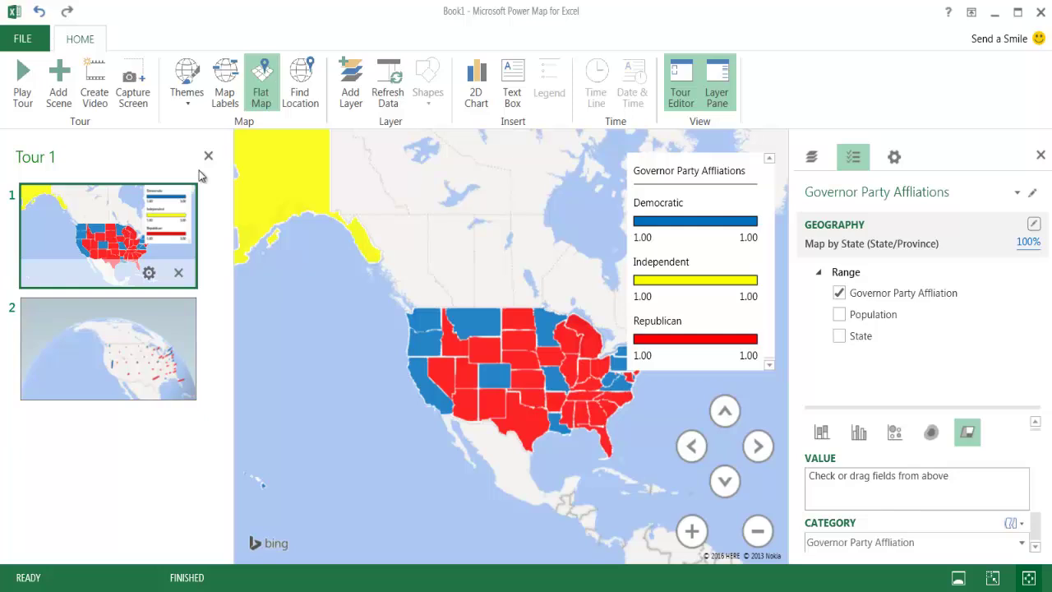
pyautogui.click(895, 158)
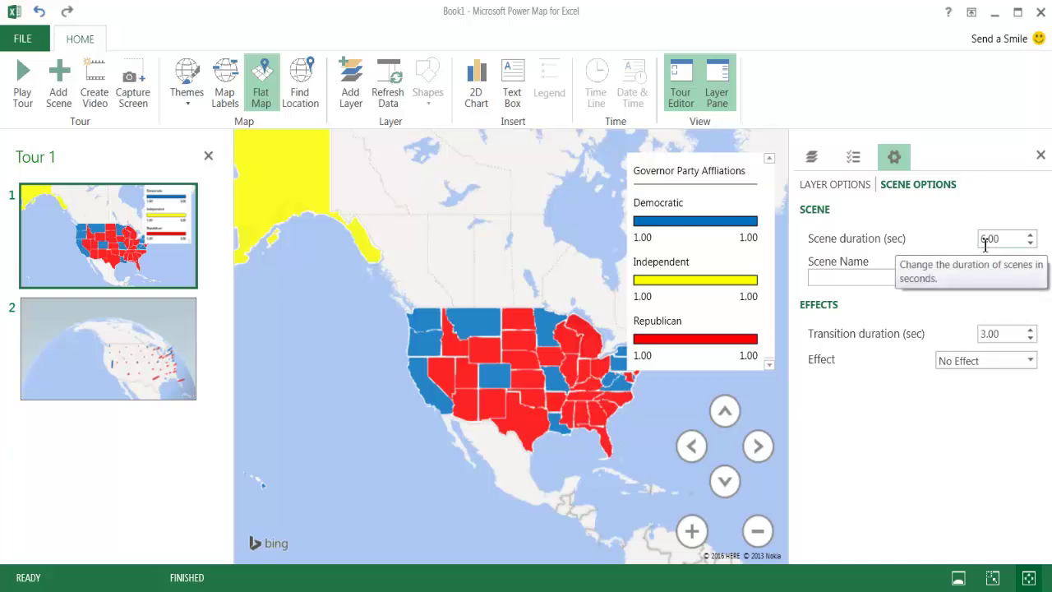
pyautogui.click(1031, 244)
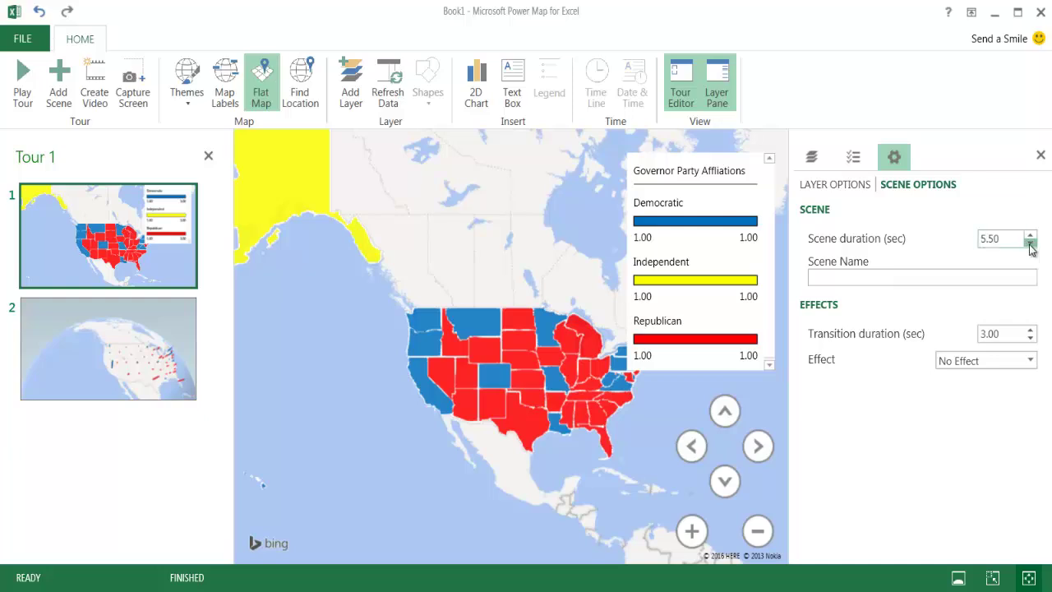
pyautogui.click(1031, 244)
pyautogui.click(1031, 244)
pyautogui.click(1030, 244)
pyautogui.click(1031, 244)
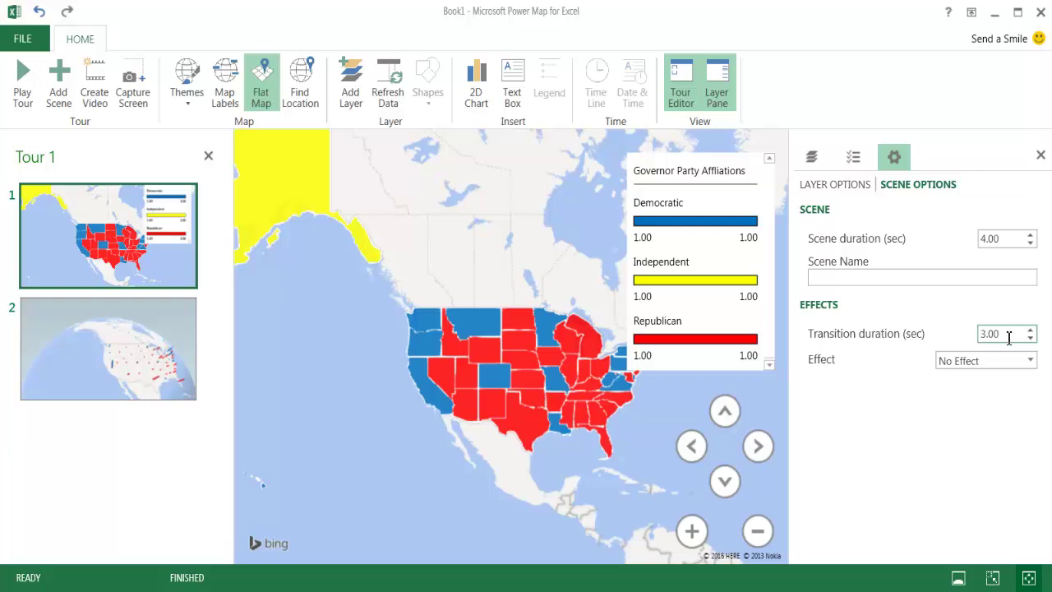
# Check the duration and effect options of scene 2, and play the tour
pyautogui.moveTo(111, 236)
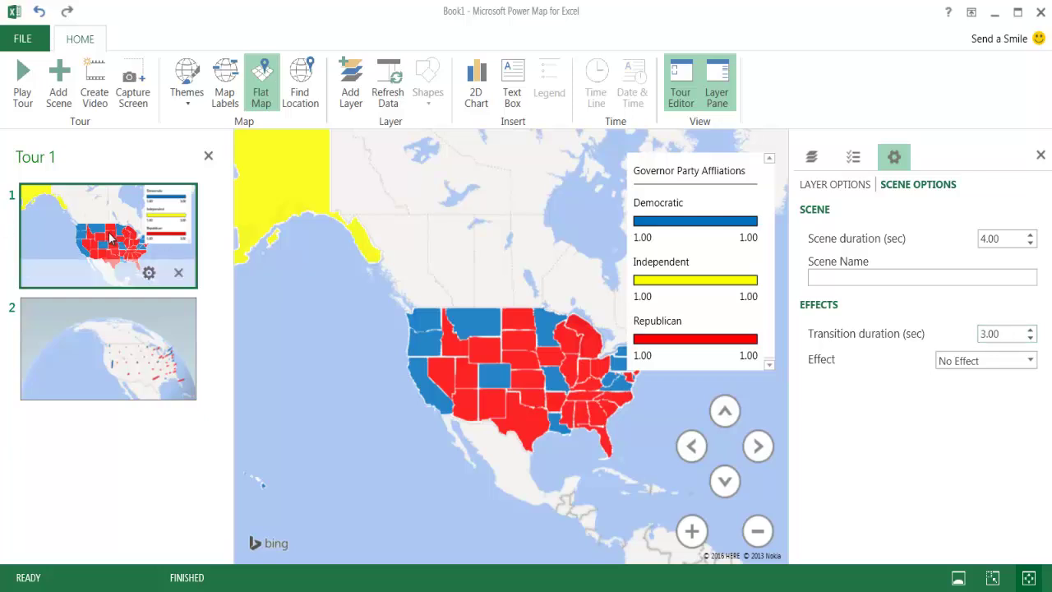
pyautogui.click(97, 357)
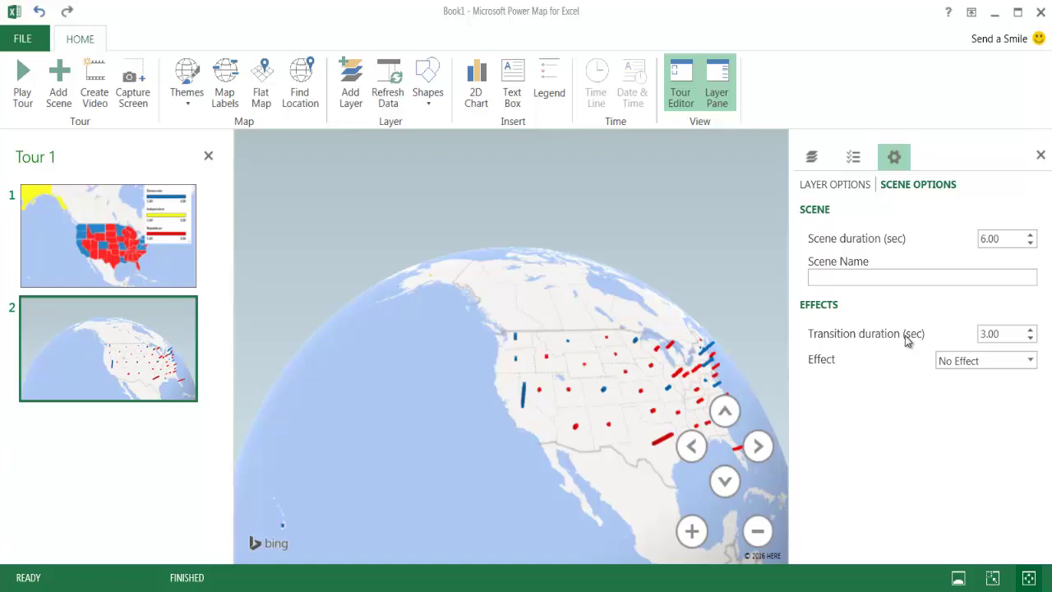
pyautogui.click(22, 79)
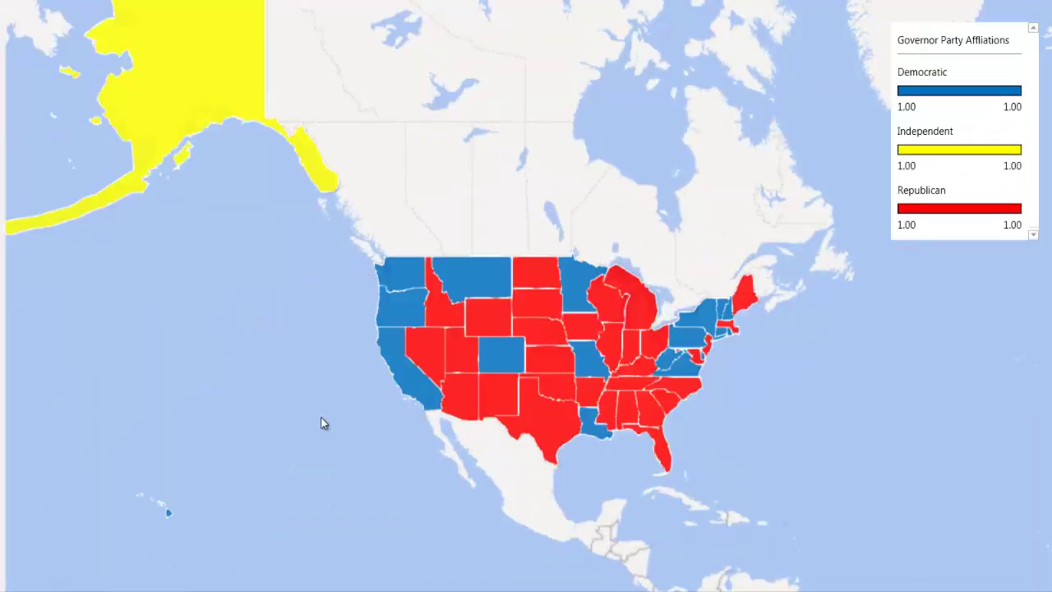